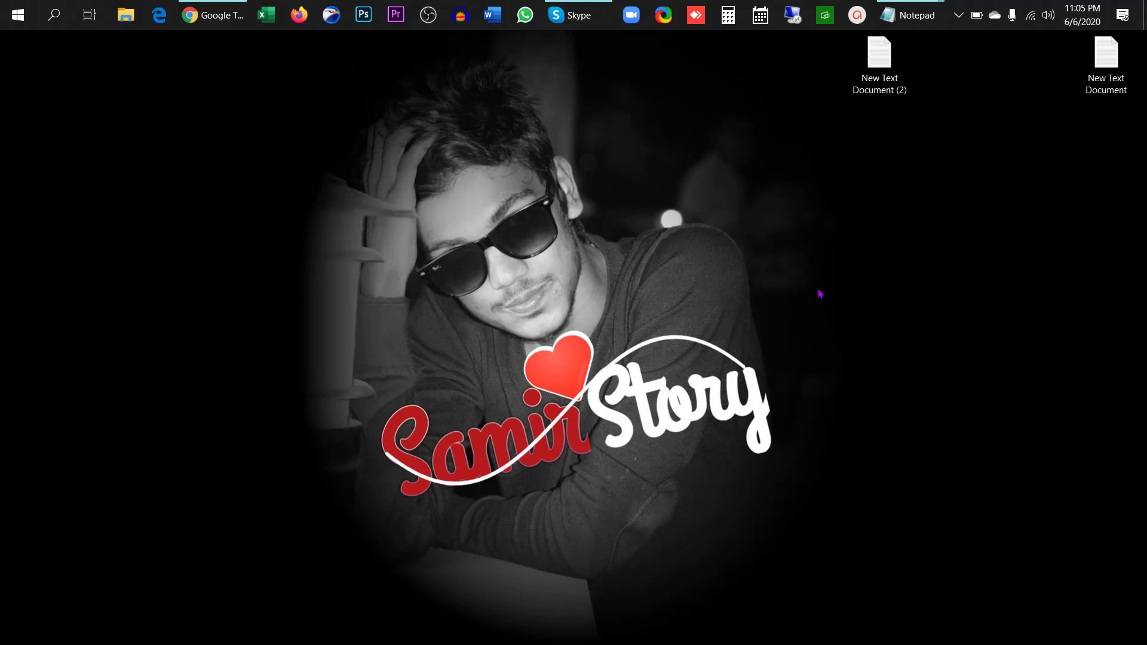
Refresh the desktop twice from its context menu.
right_click(935, 263)
left_click(956, 305)
right_click(956, 246)
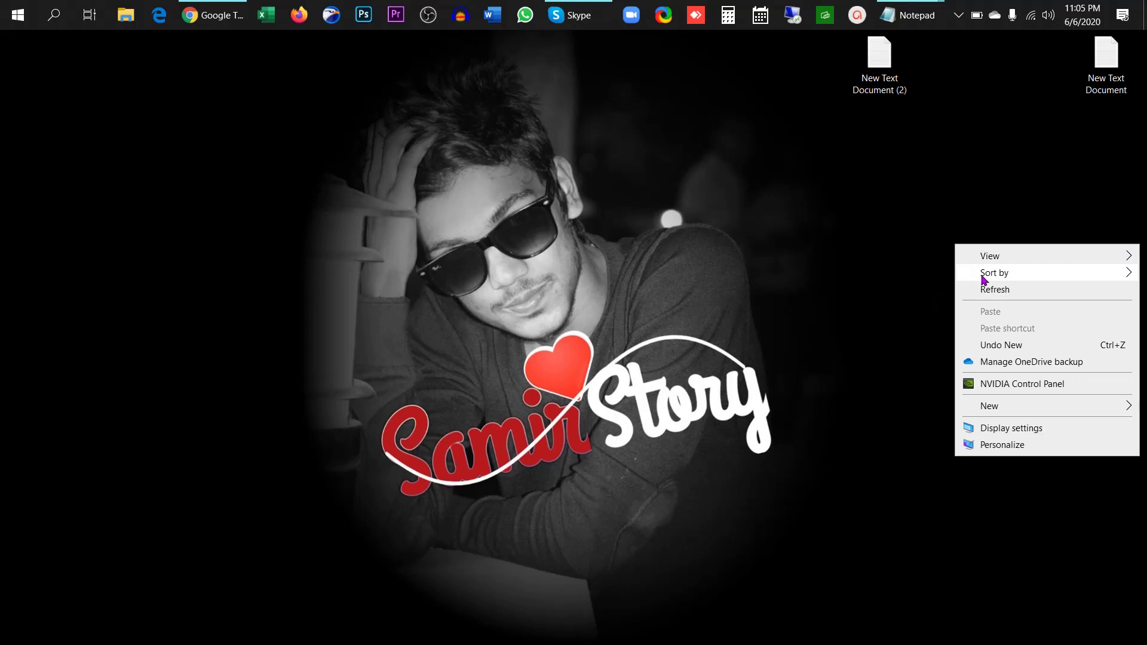
left_click(1000, 297)
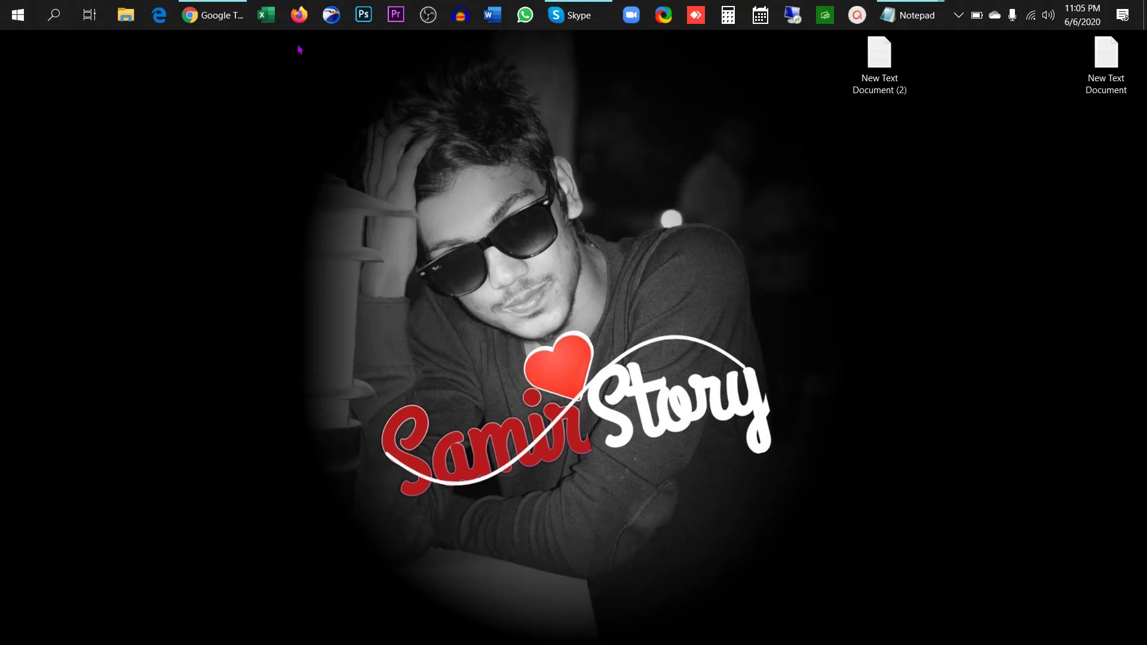
Launch Firefox, decline the default-browser prompt, and open the Home options page.
left_click(296, 19)
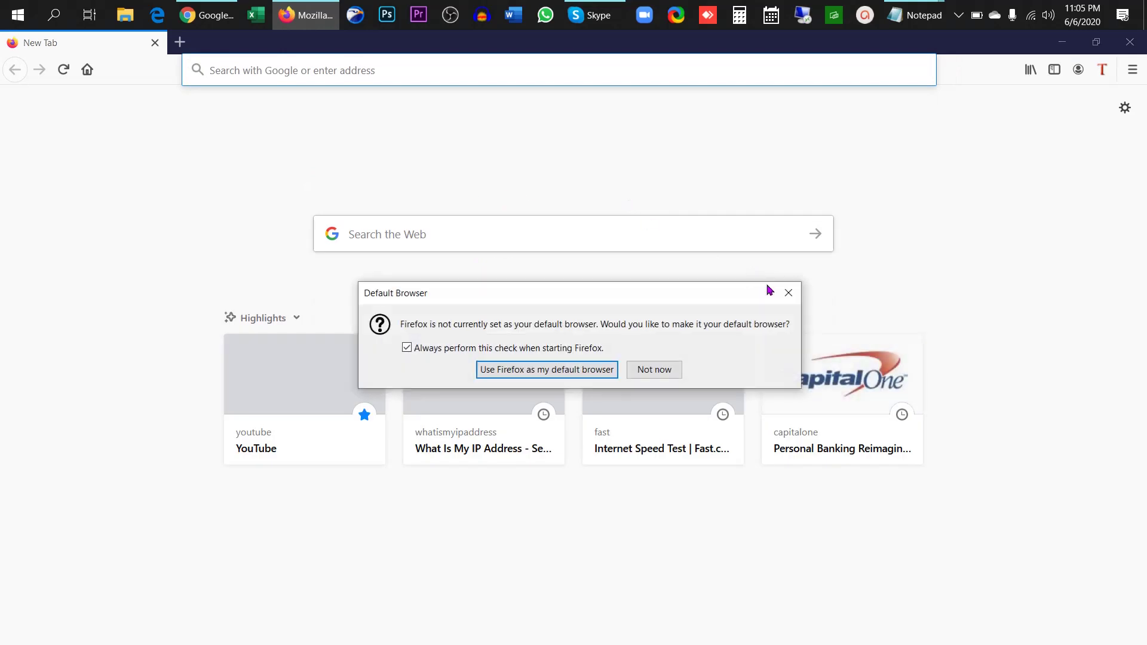
left_click(662, 371)
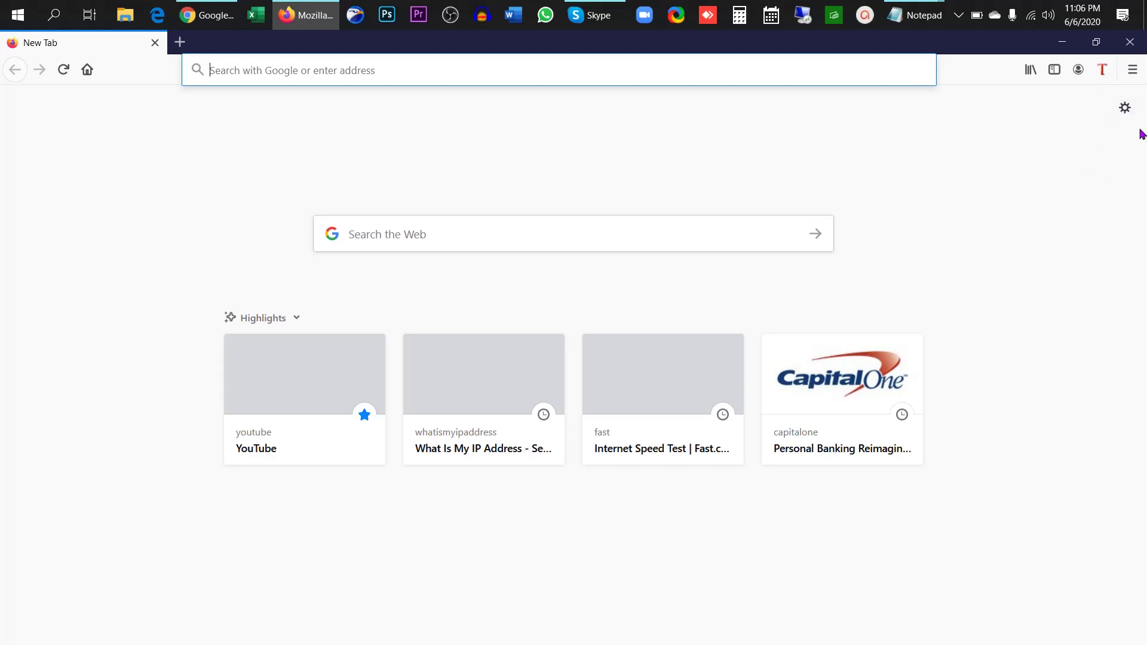
left_click(1125, 109)
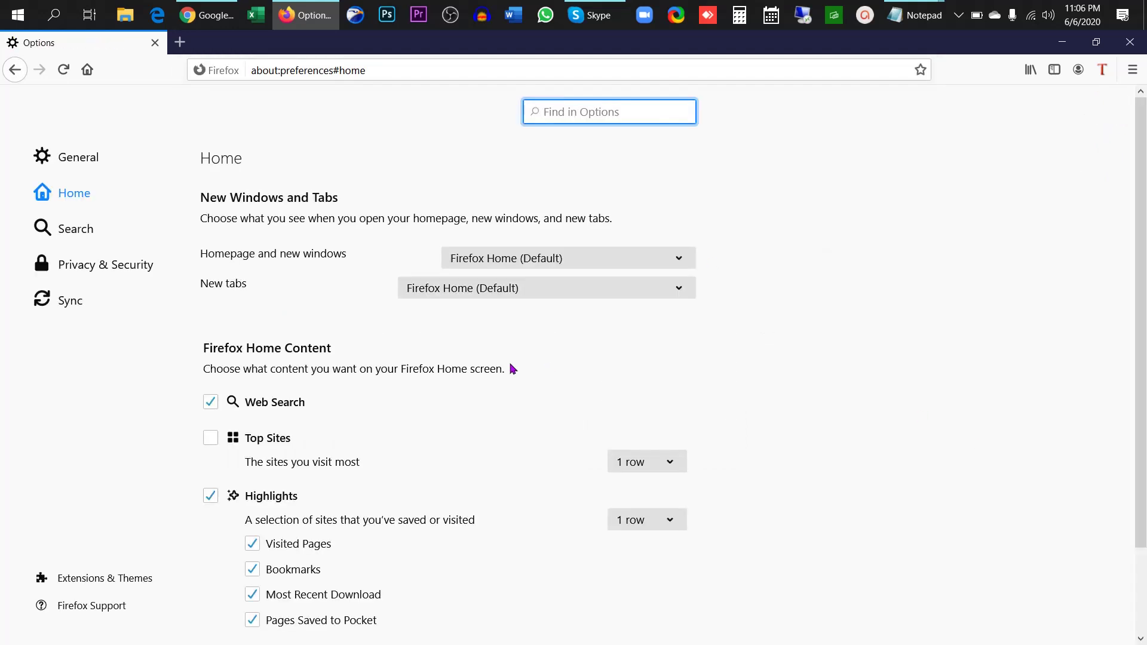
scroll(445, 366, "down", 1)
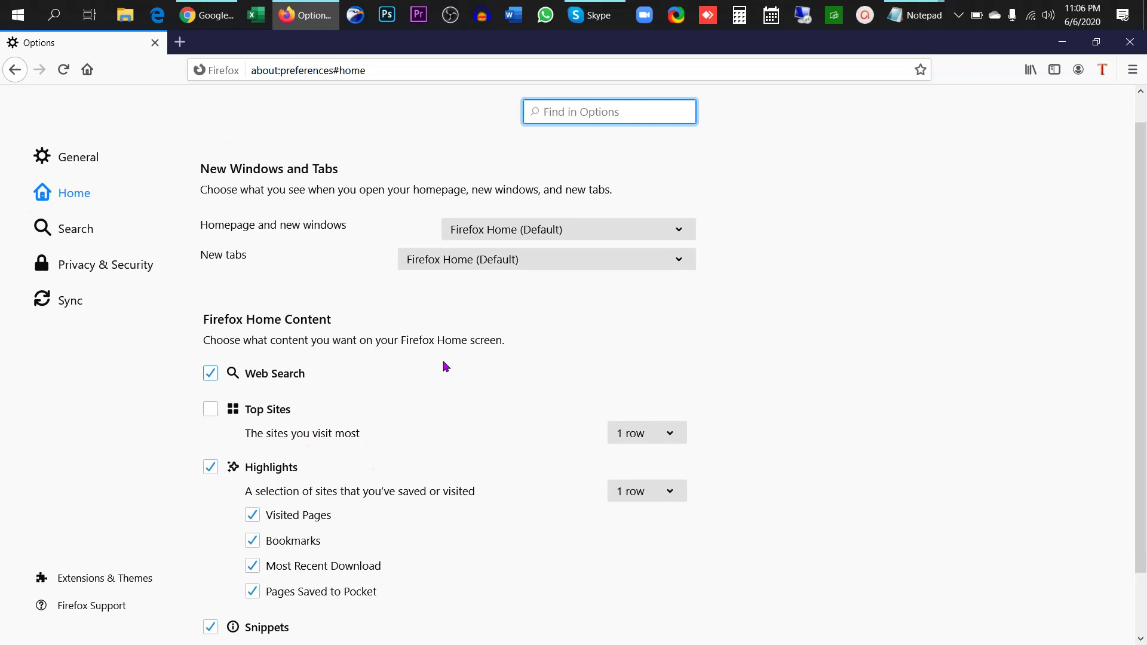
scroll(445, 365, "up", 1)
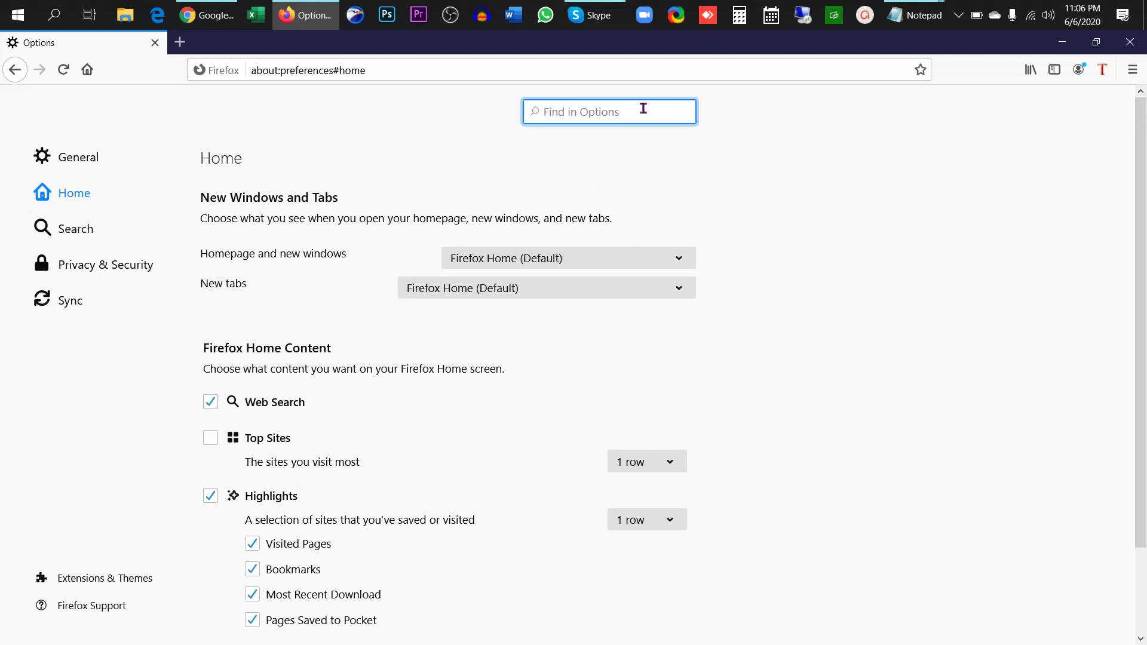
Search Firefox Options for 'proxy' to show Network Settings.
type("f")
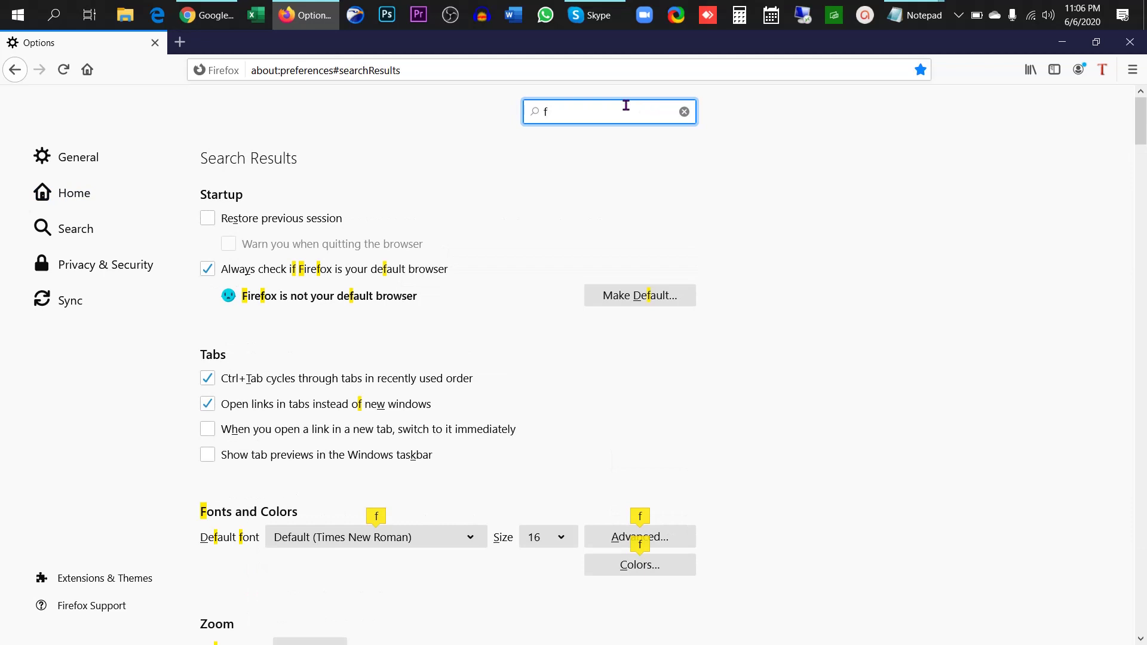
key("BackSpace")
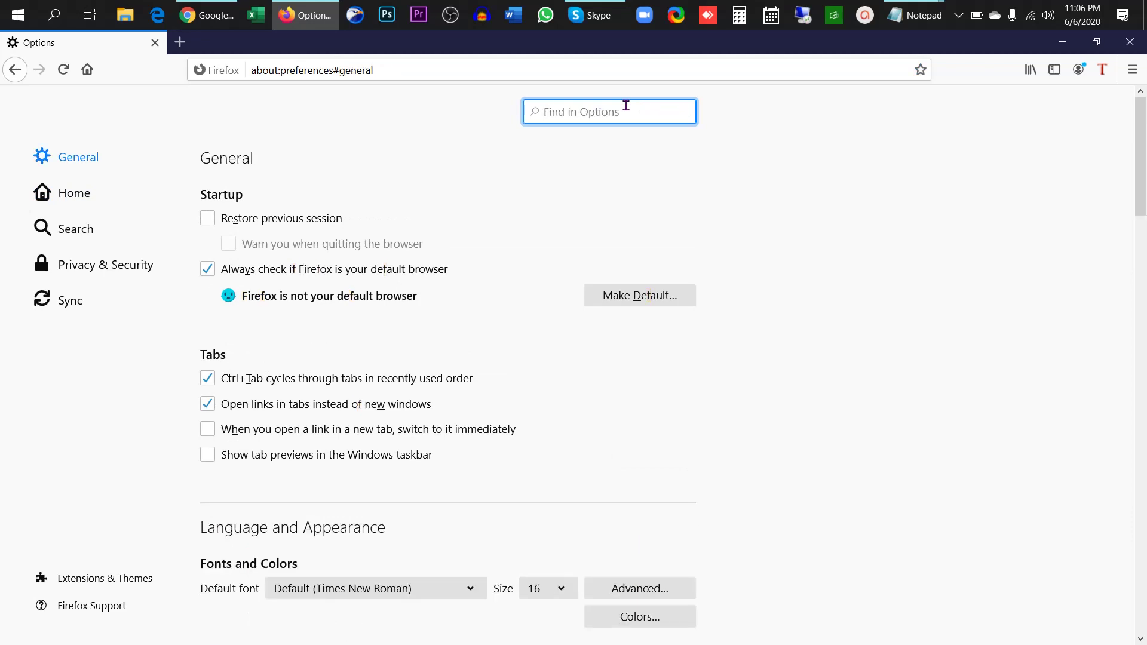
type("proxy")
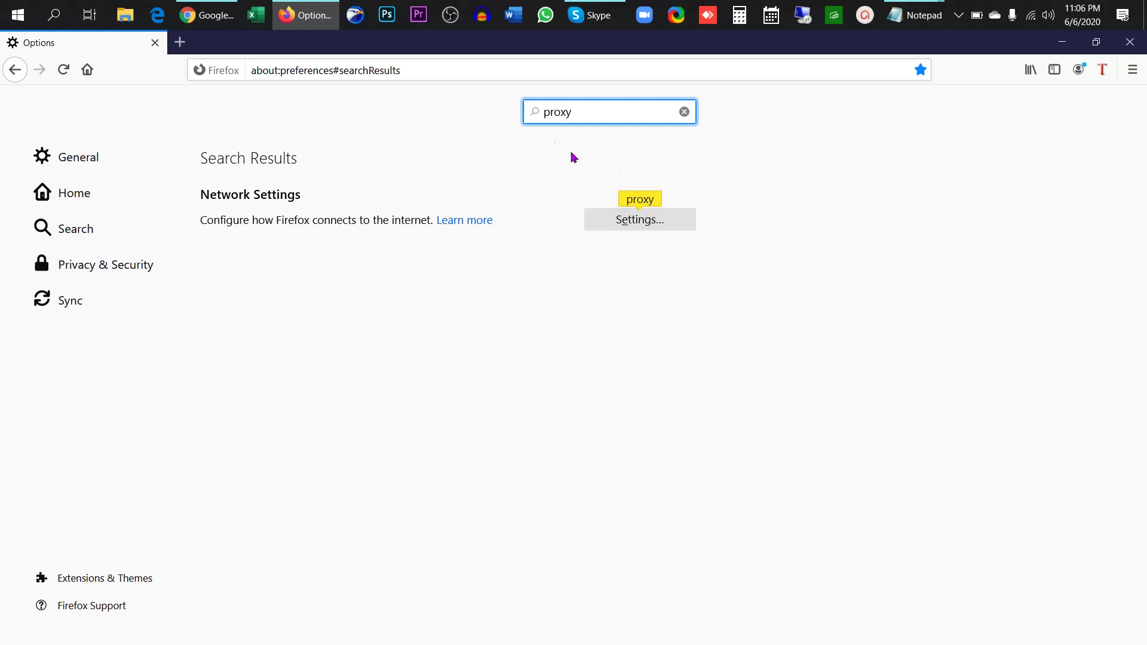
Mute the speakers by lowering the system volume to 0.
left_click(1048, 15)
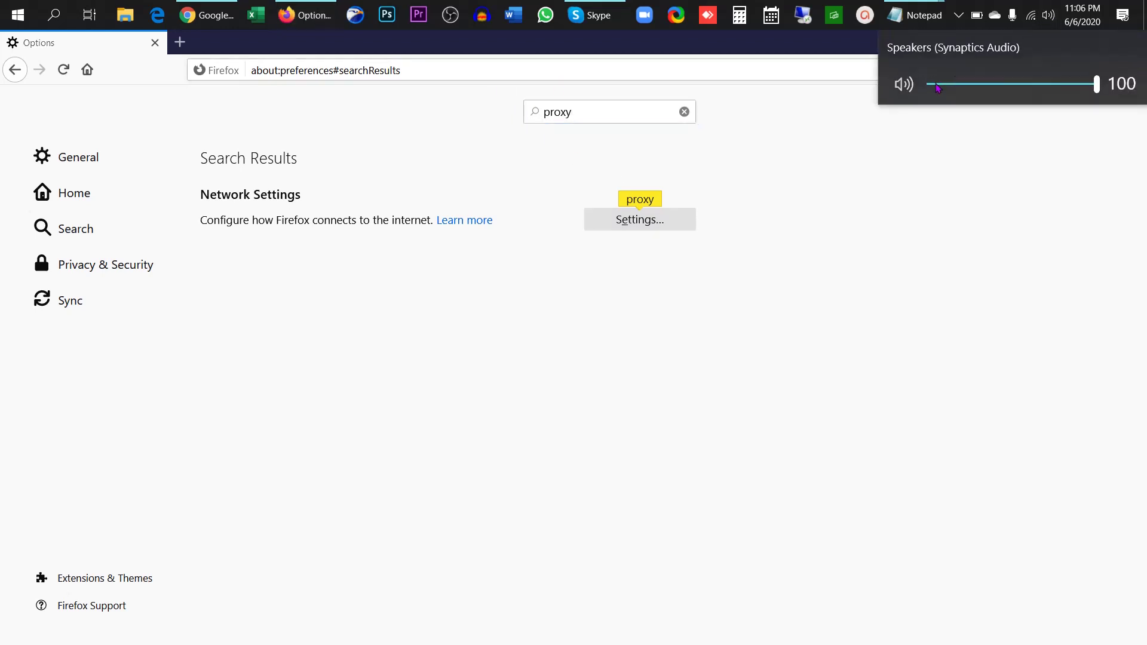
left_click_drag(936, 87, 923, 87)
left_click(846, 176)
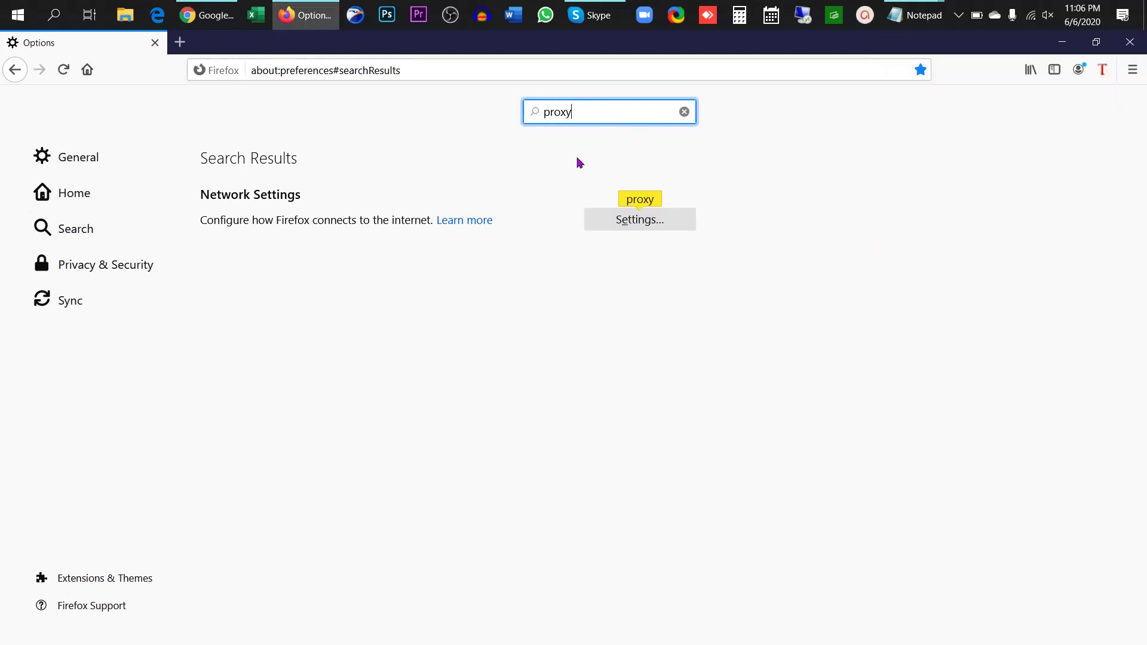
Open Connection Settings with manual proxy, toggling SOCKS v4 back to SOCKS v5.
left_click(642, 221)
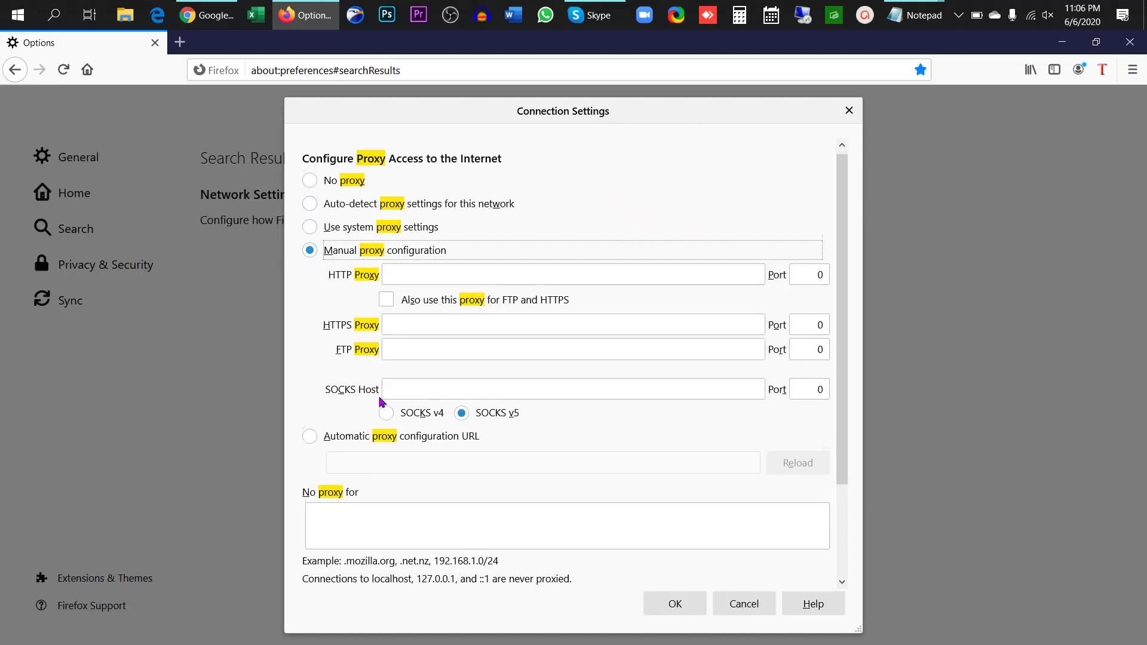
scroll(380, 401, "down", 1)
left_click(471, 383)
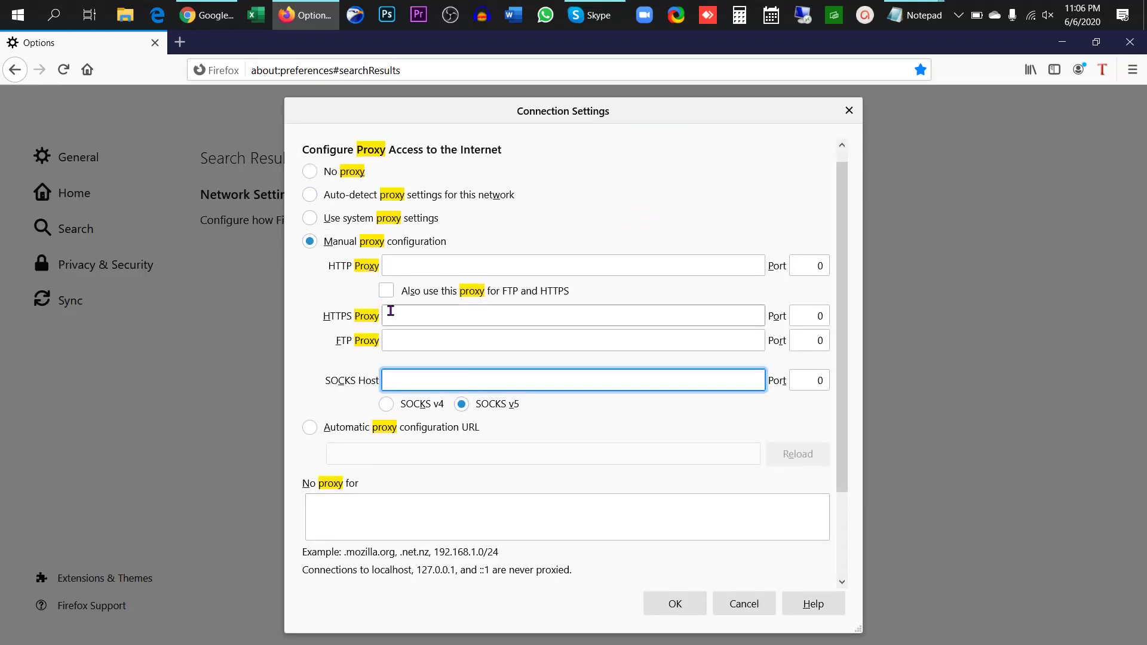
left_click(388, 404)
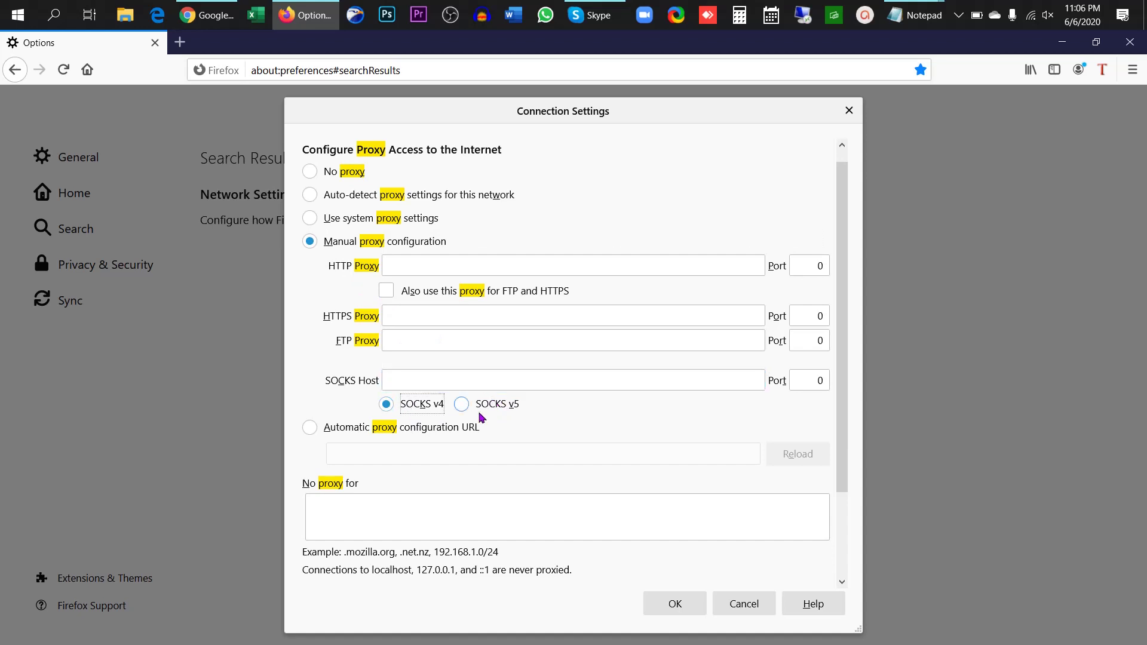
left_click(465, 412)
left_click(386, 380)
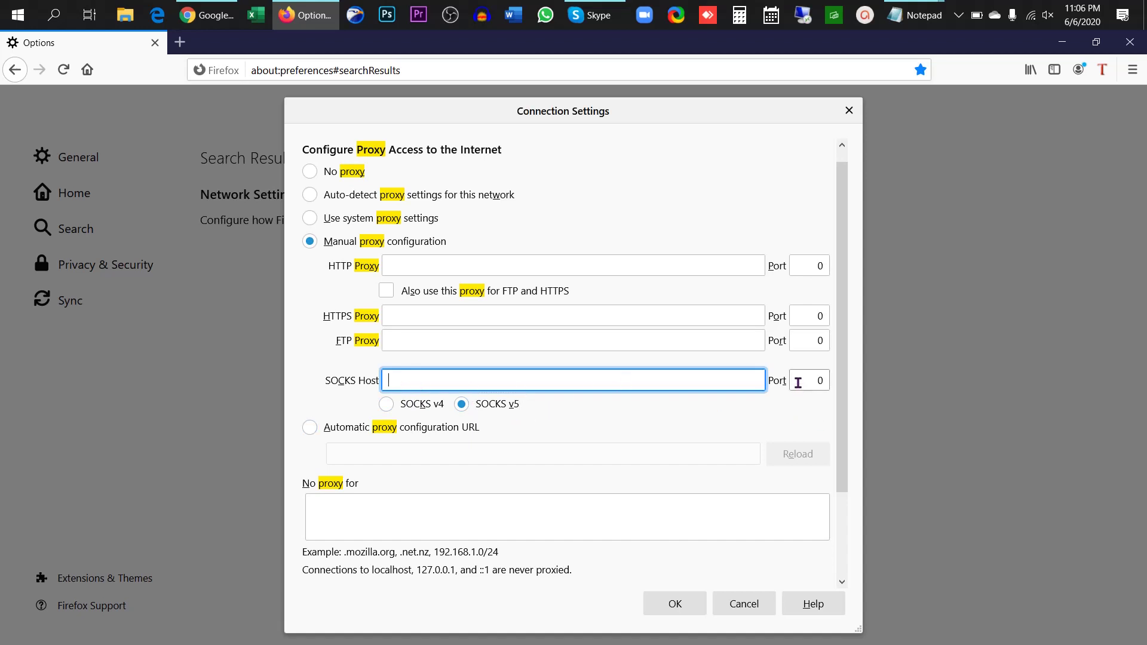
left_click_drag(798, 381, 830, 381)
left_click(580, 376)
Consult the Notepad note with proxy address 173.244.200.158:32262, then minimize it.
mouse_move(920, 15)
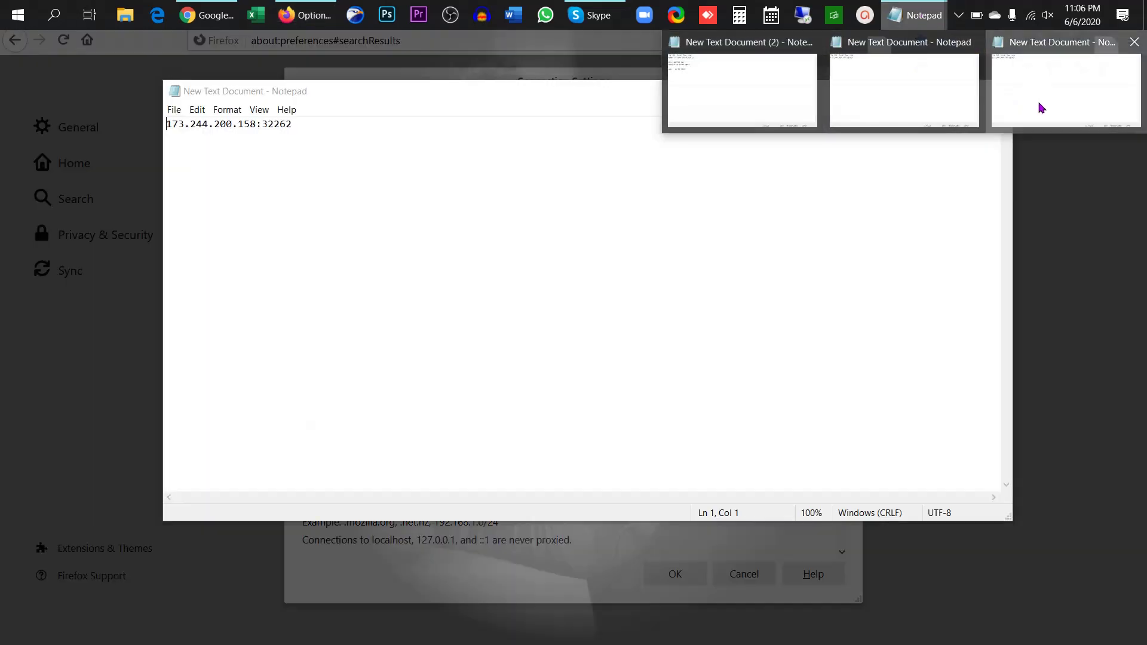
left_click(1039, 108)
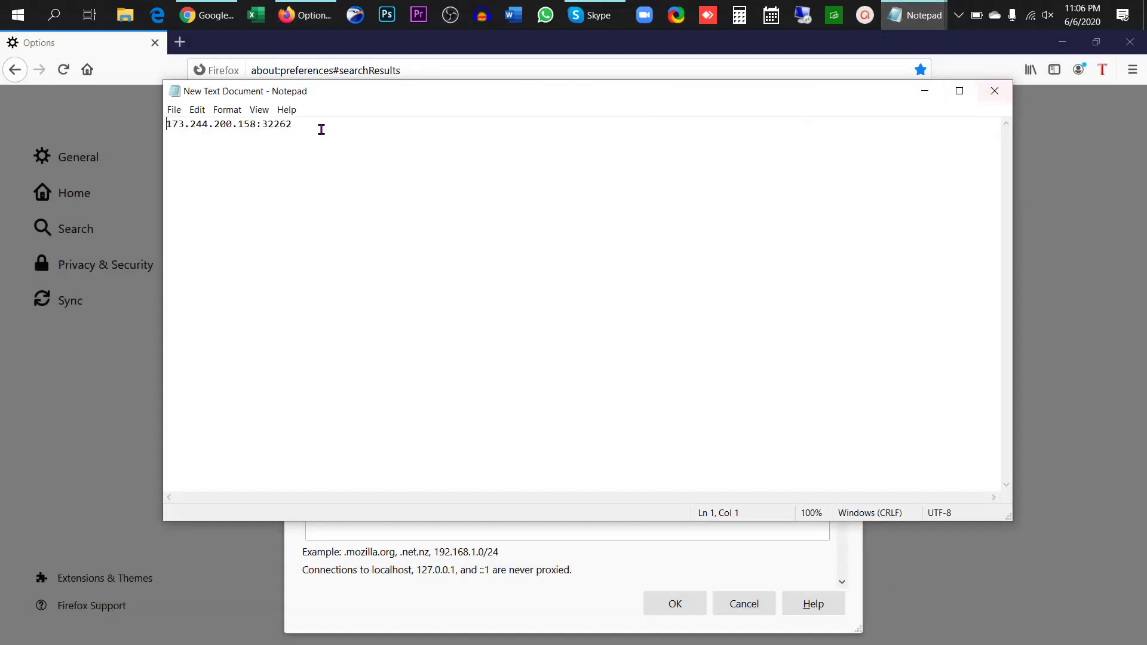
left_click_drag(333, 93, 207, 134)
key("ctrl+c")
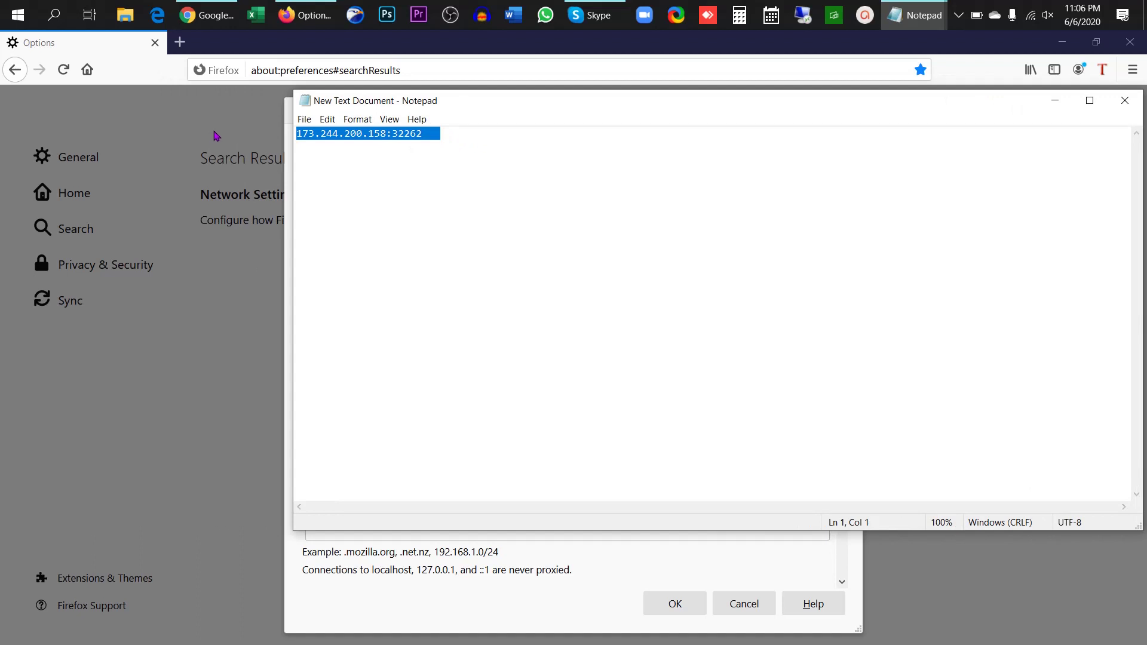
left_click(1055, 100)
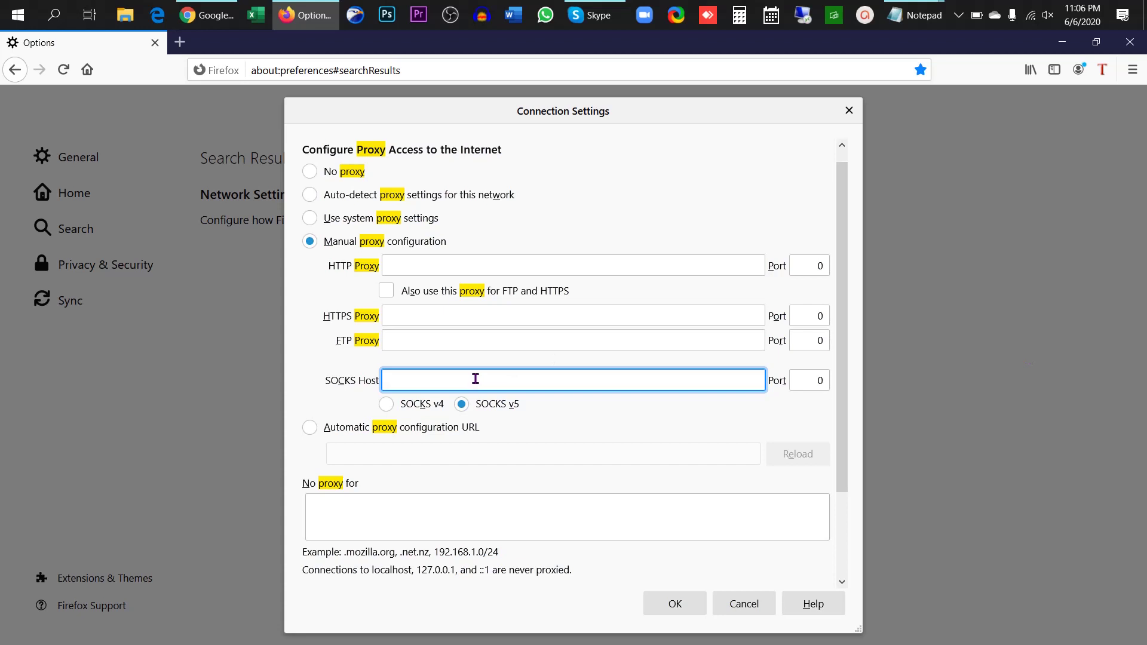
Enter SOCKS host 173.244.200.158 with port 32262 and save the proxy settings.
key("ctrl+v")
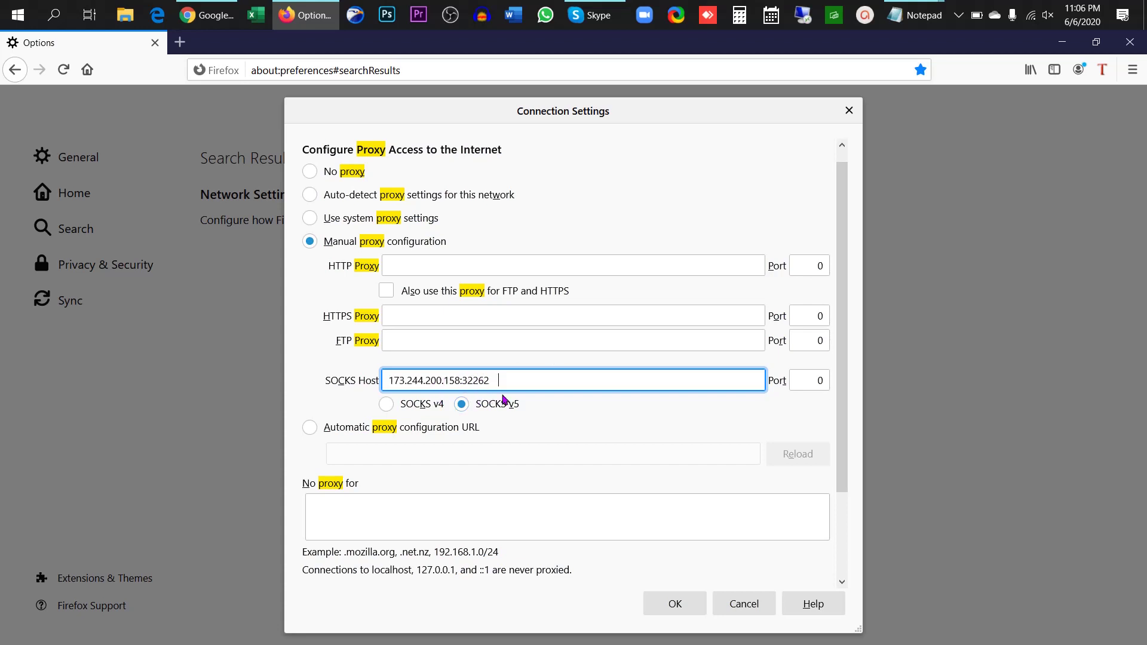
mouse_move(464, 380)
left_mouse_down()
mouse_move(501, 387)
mouse_move(470, 383)
left_mouse_up()
left_click(492, 382)
key("BackSpace")
double_click(808, 382)
type("32262")
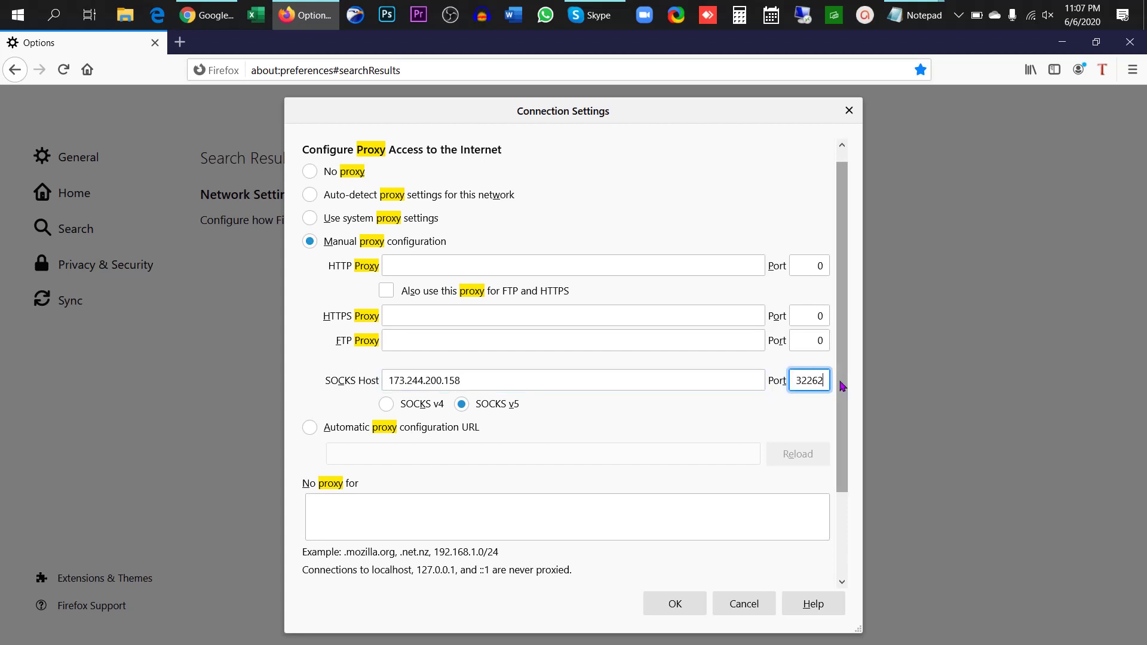
left_click(676, 604)
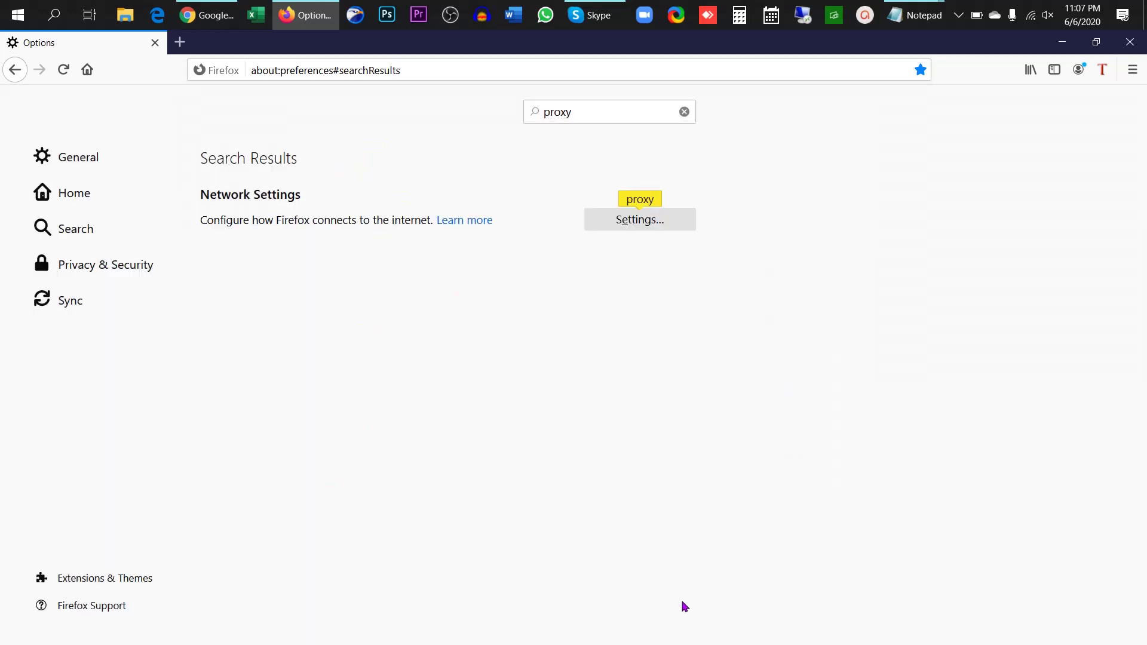
Load whoer.net in a new tab.
left_click(181, 42)
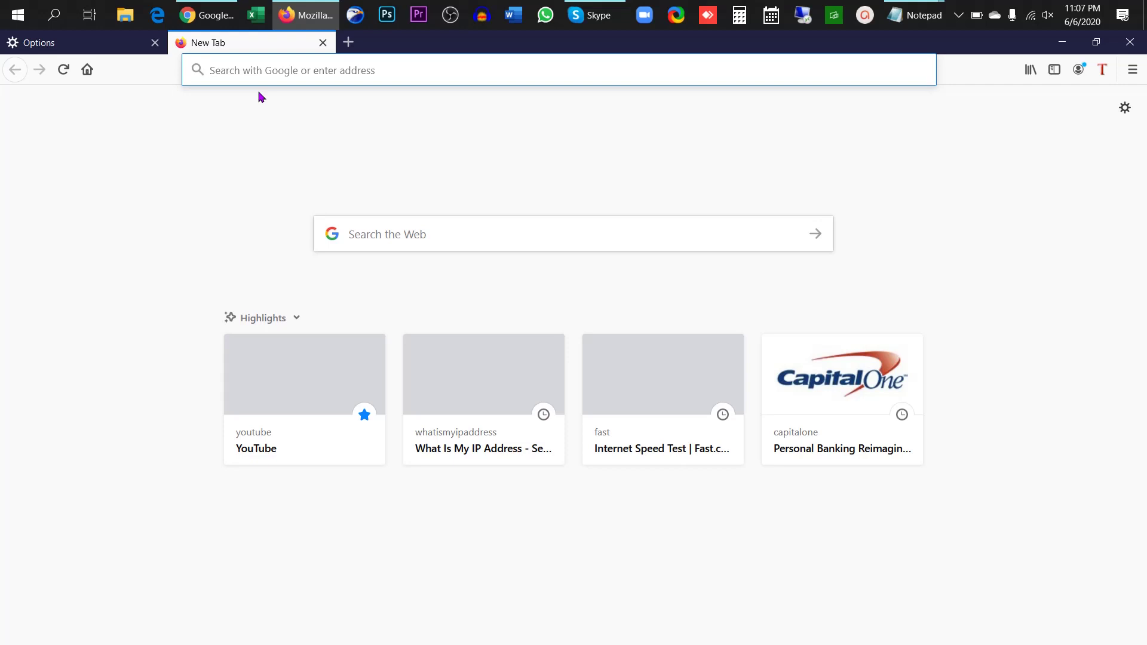
type("whoer.net/")
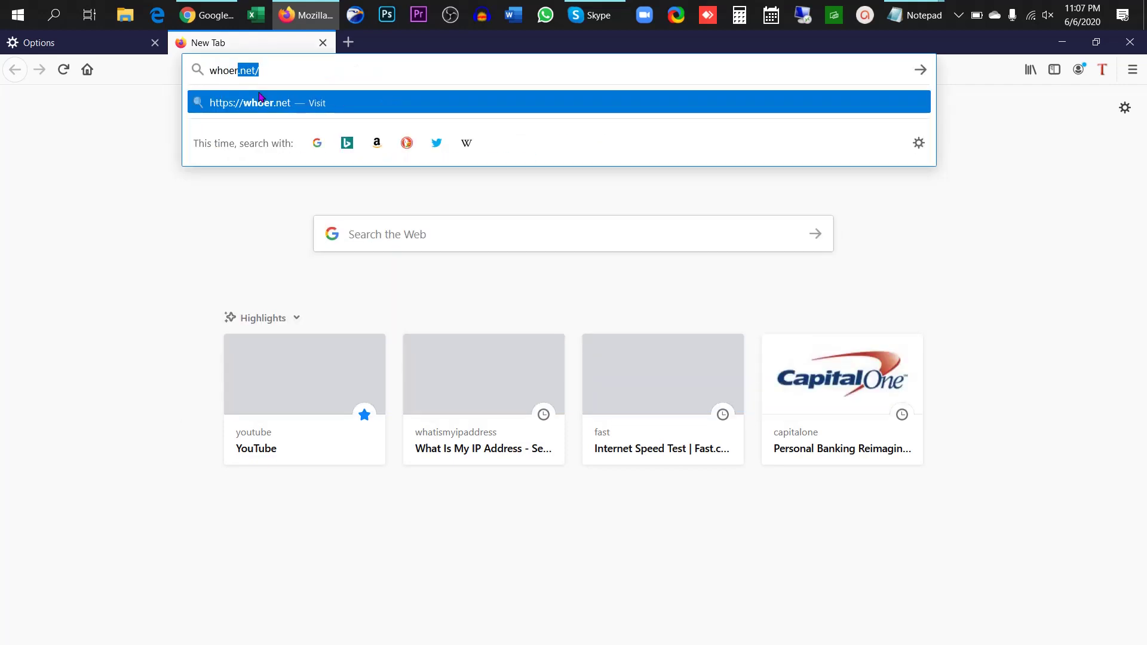
key("Return")
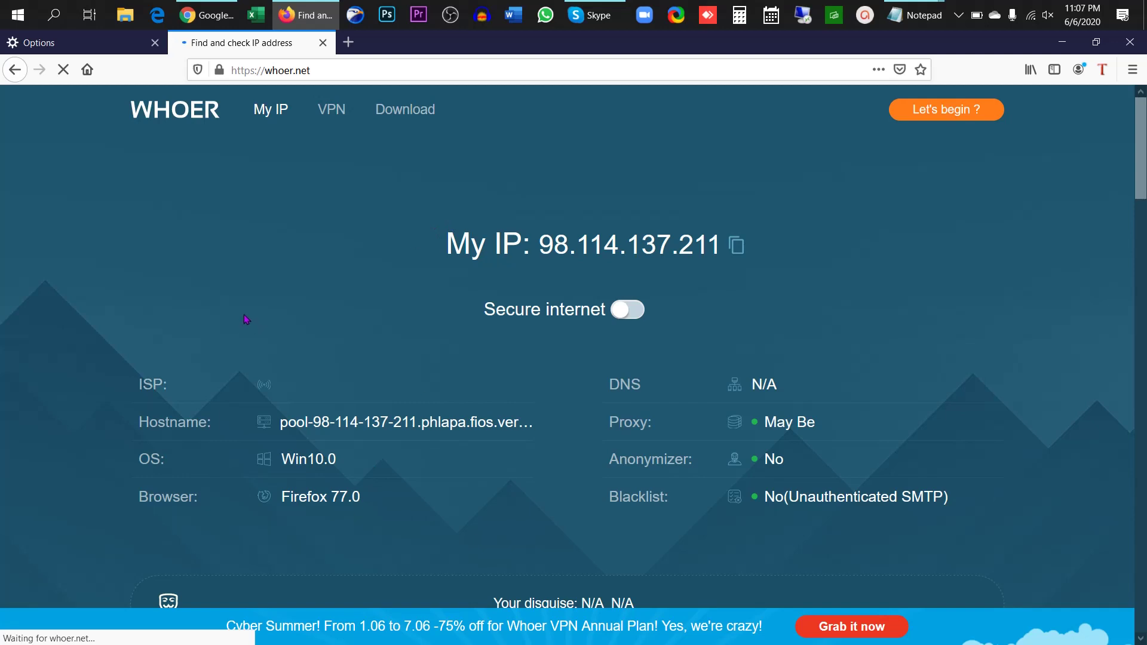
Check whoer.net's reported IP 98.114.137.211 and ISP Verizon Fios.
scroll(418, 347, "down", 3)
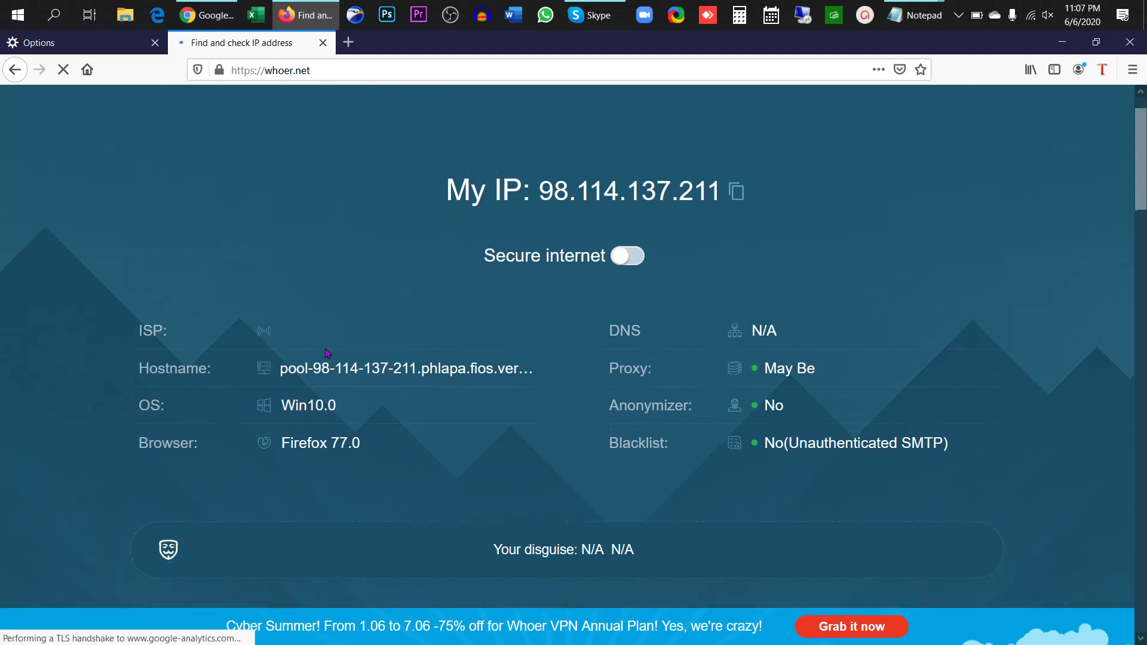
scroll(386, 392, "up", 3)
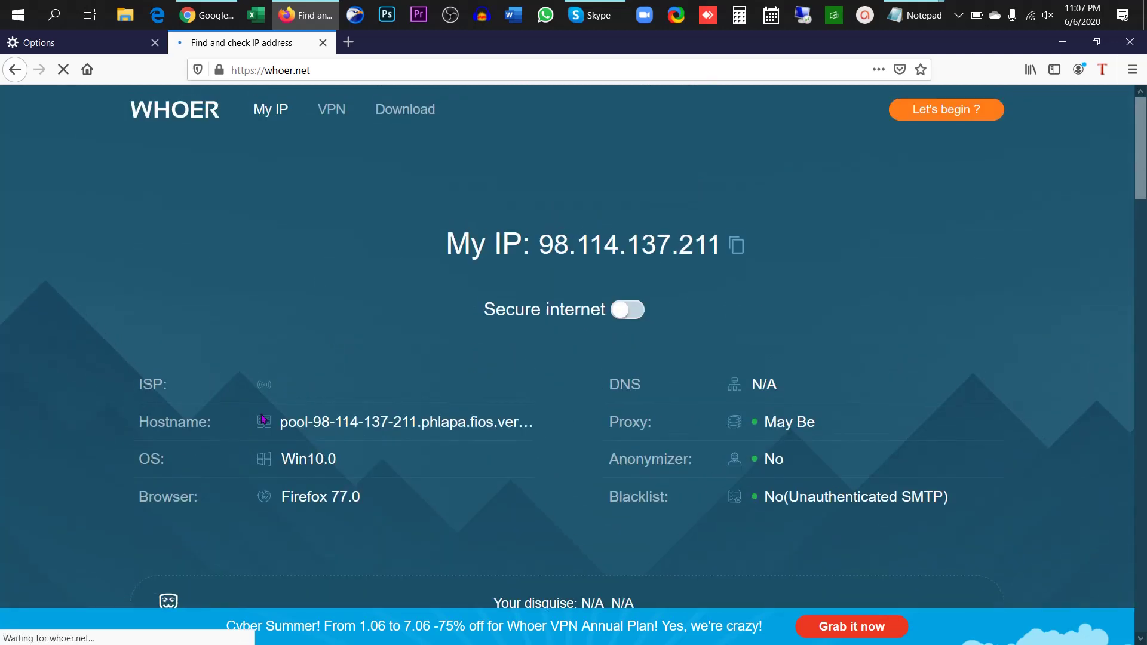
left_click_drag(541, 245, 757, 246)
left_click(791, 234)
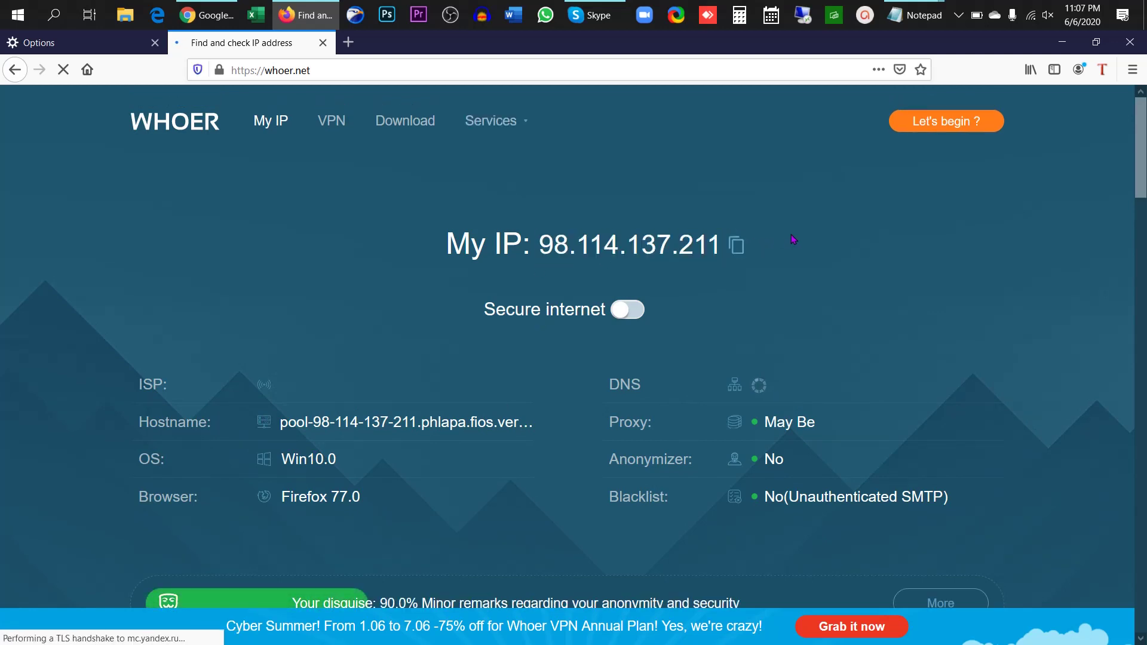
scroll(505, 381, "down", 4)
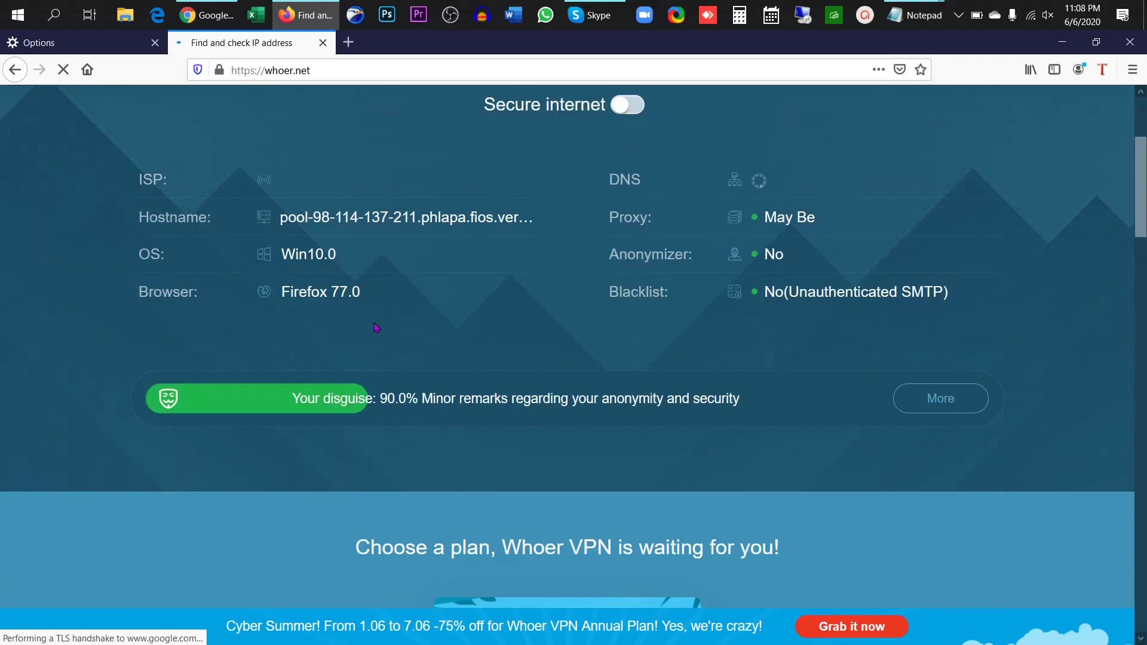
scroll(382, 287, "up", 4)
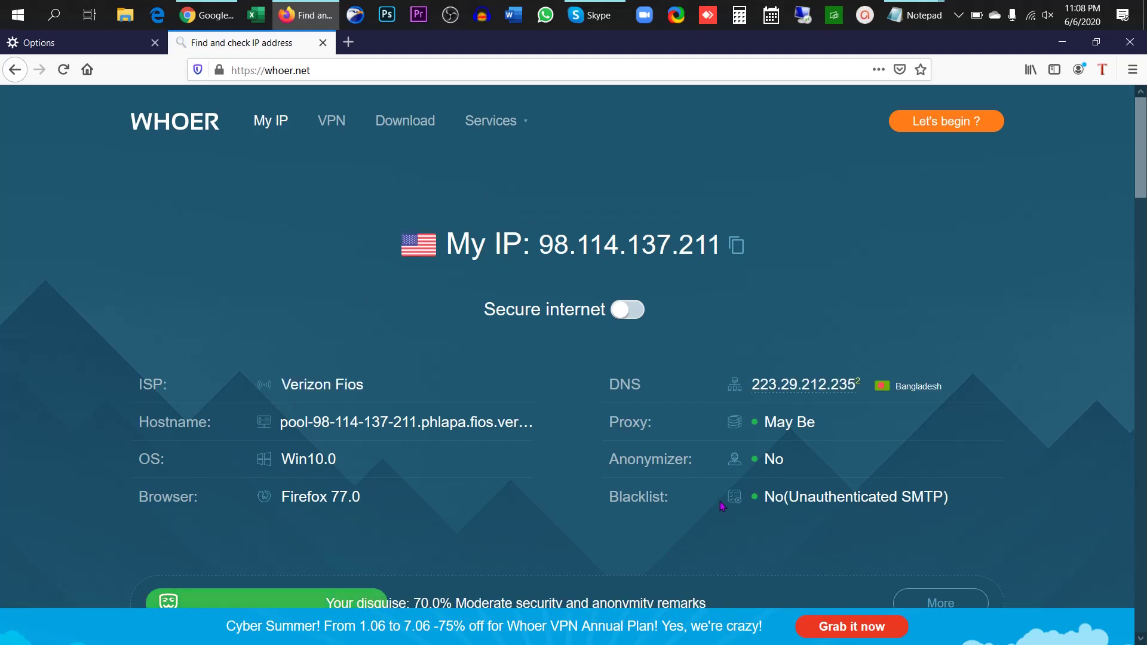
left_click_drag(392, 248, 430, 251)
left_click(432, 256)
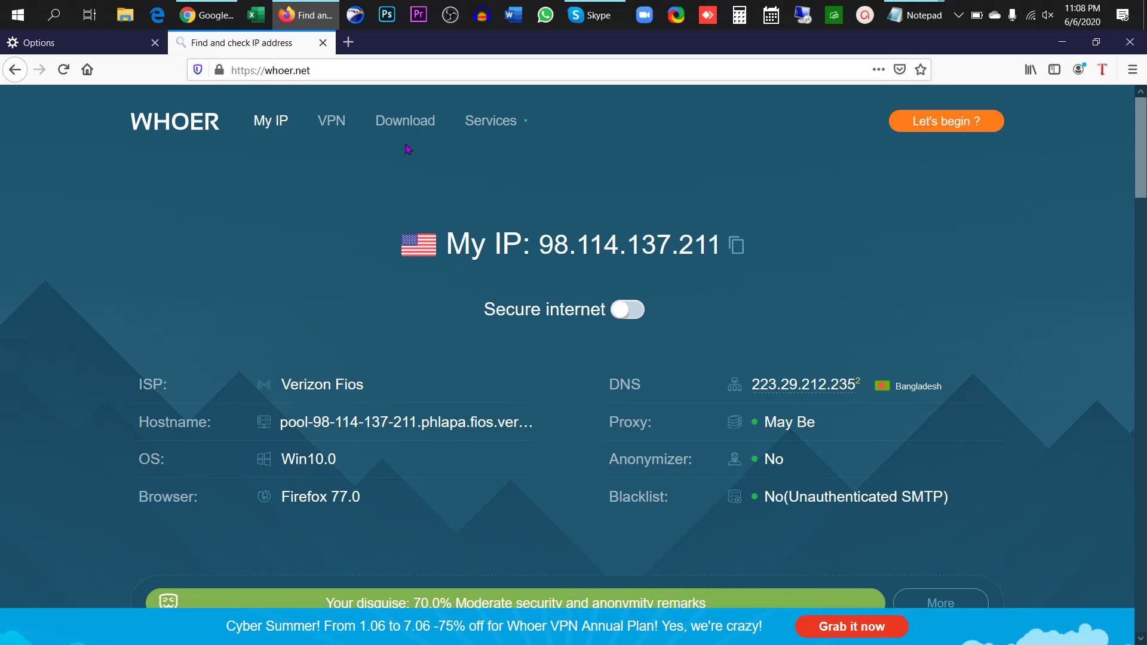
left_click(1133, 70)
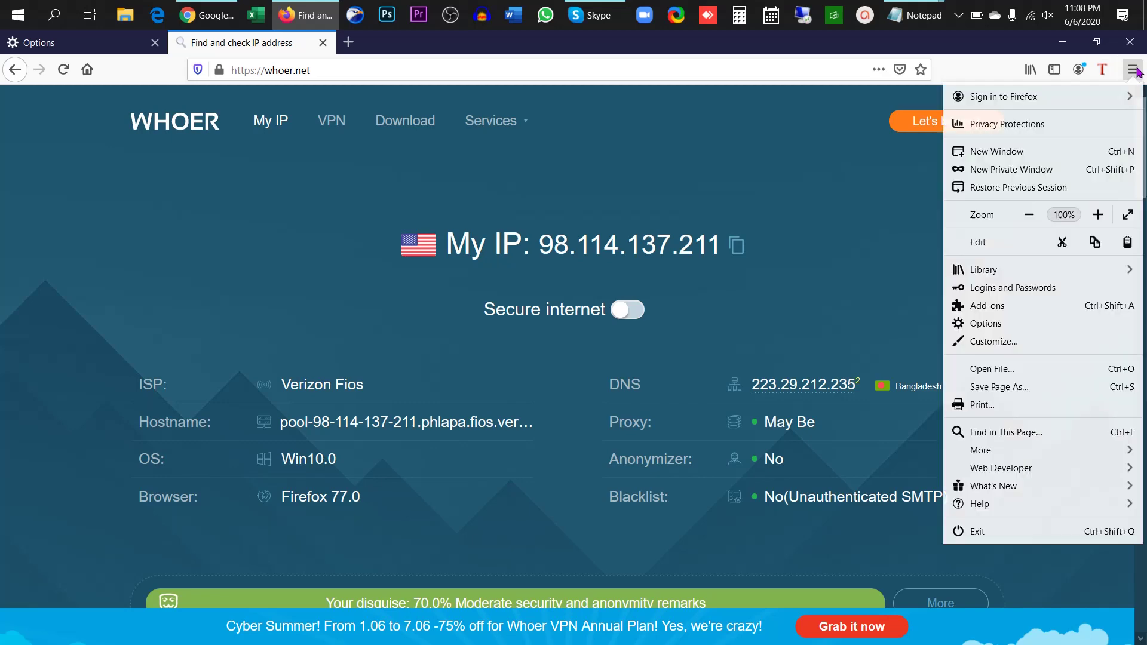
Review the proxy Connection Settings from Options without changes, then return to whoer.net.
left_click(980, 324)
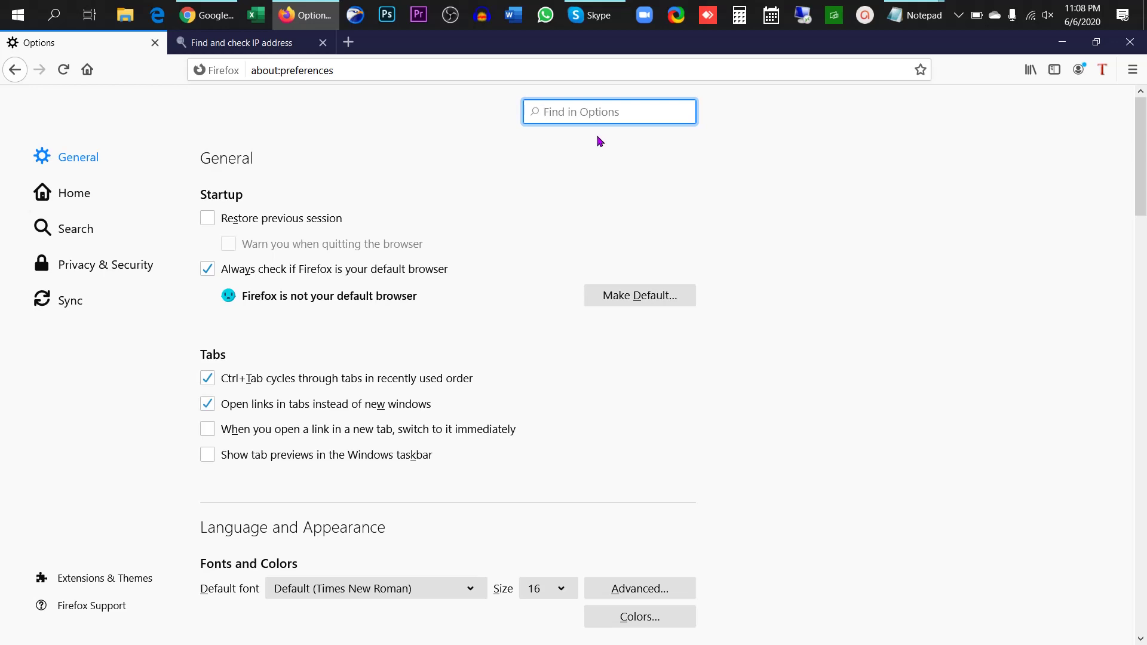
type("proxy")
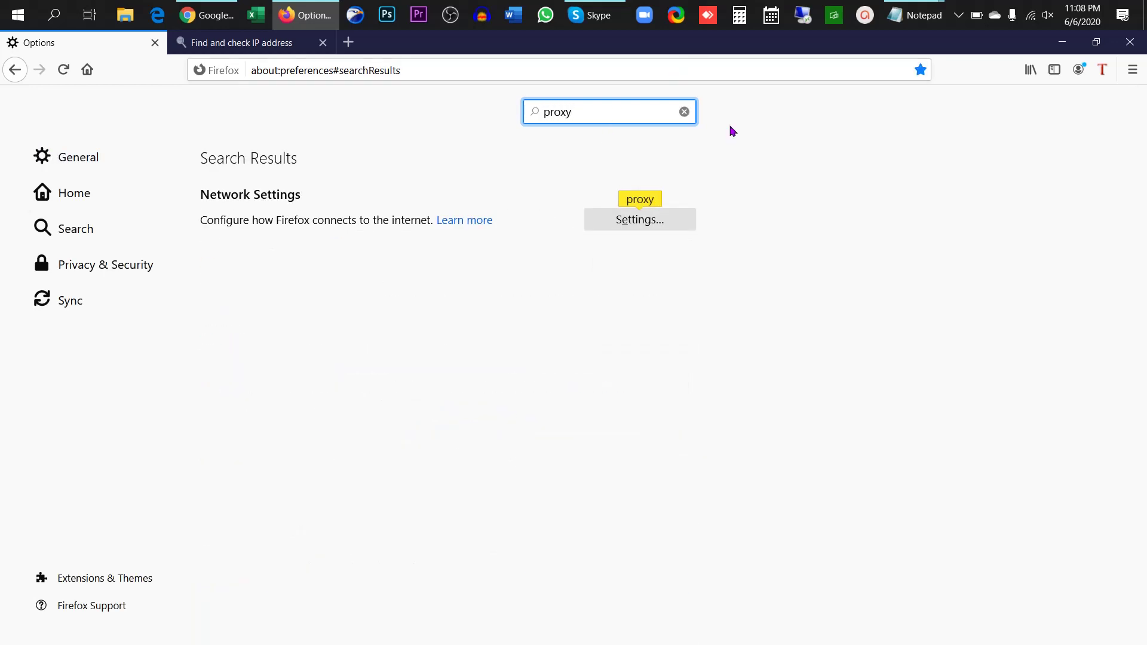
left_click(663, 218)
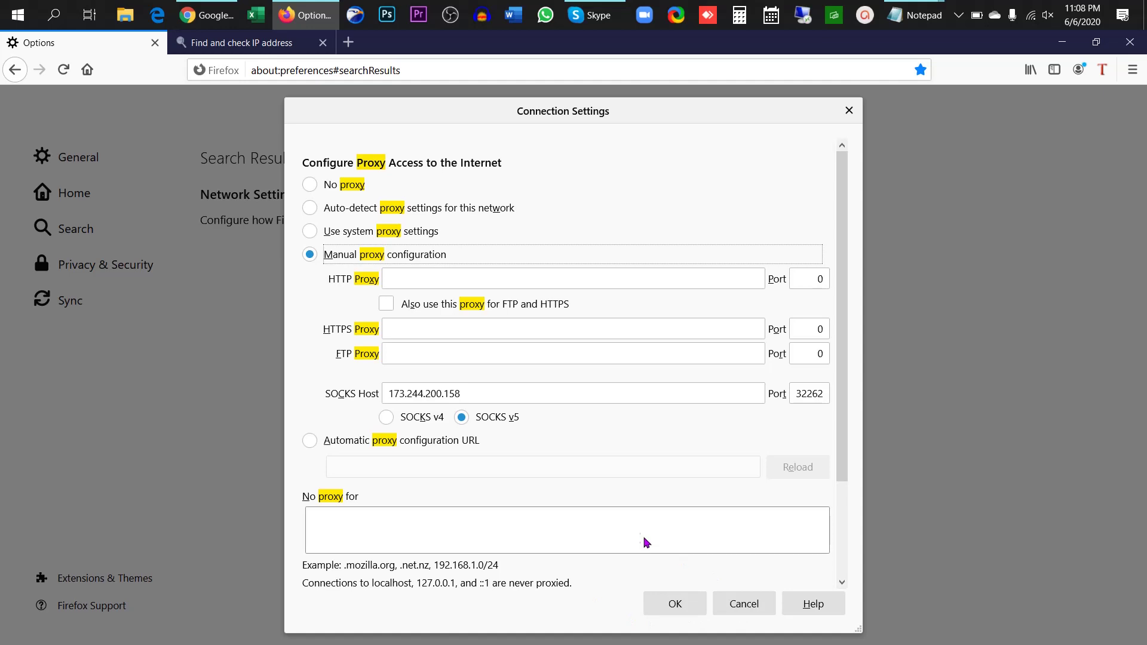
left_click(754, 608)
left_click(243, 54)
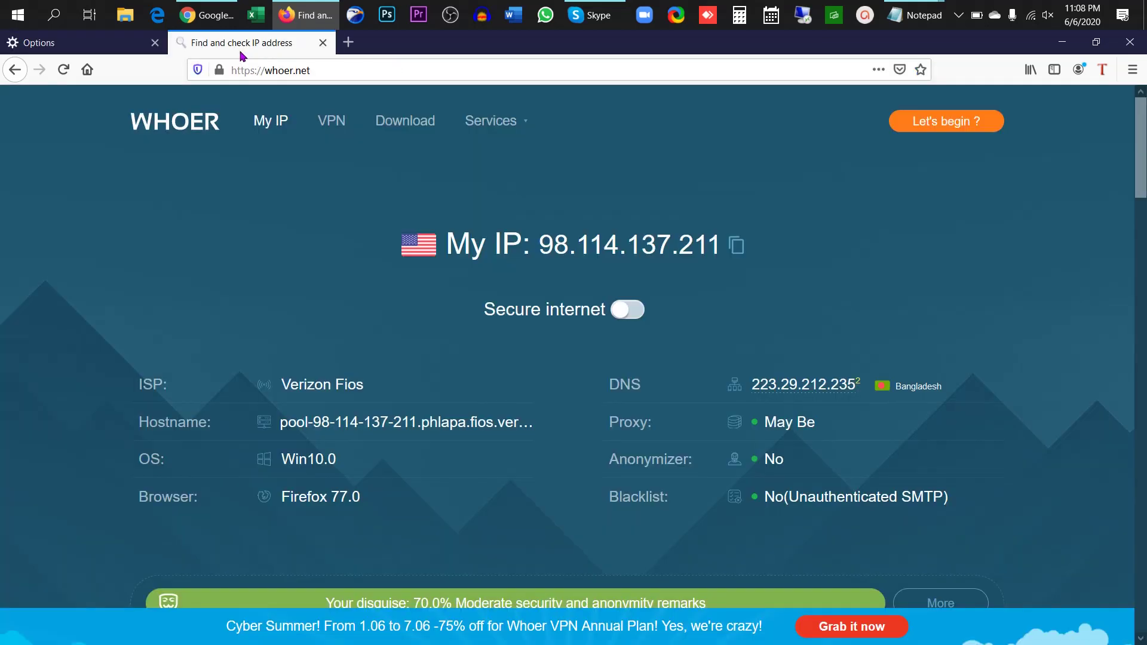
Switch Firefox's connection from the manual SOCKS proxy to No proxy and save.
left_click(141, 49)
left_click(1133, 69)
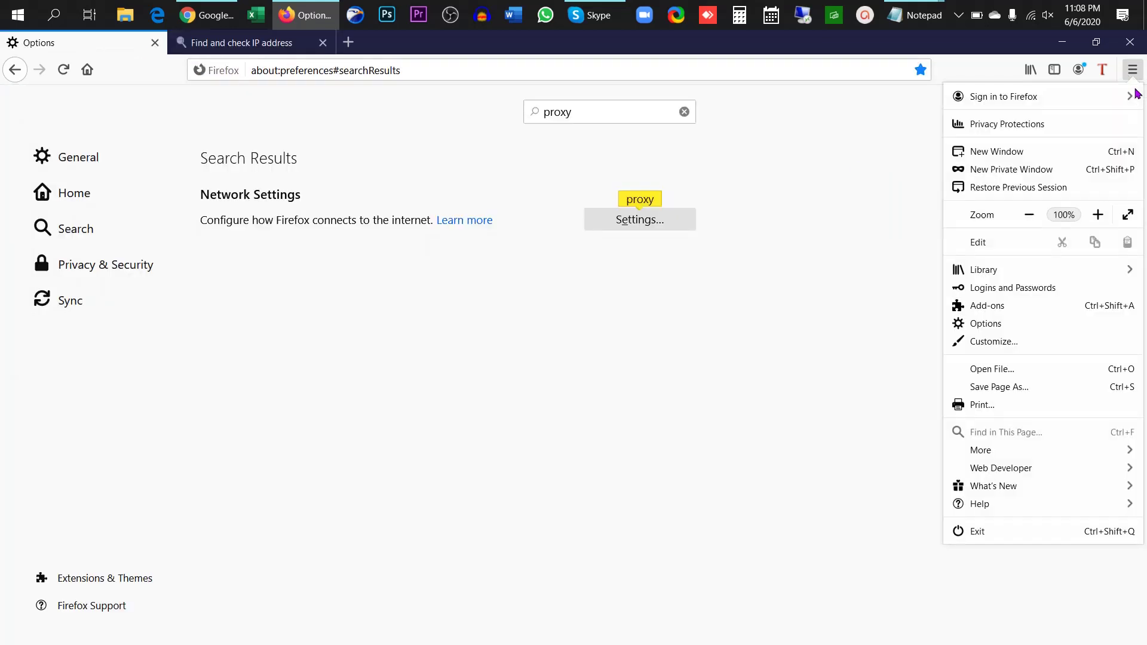
left_click(1006, 325)
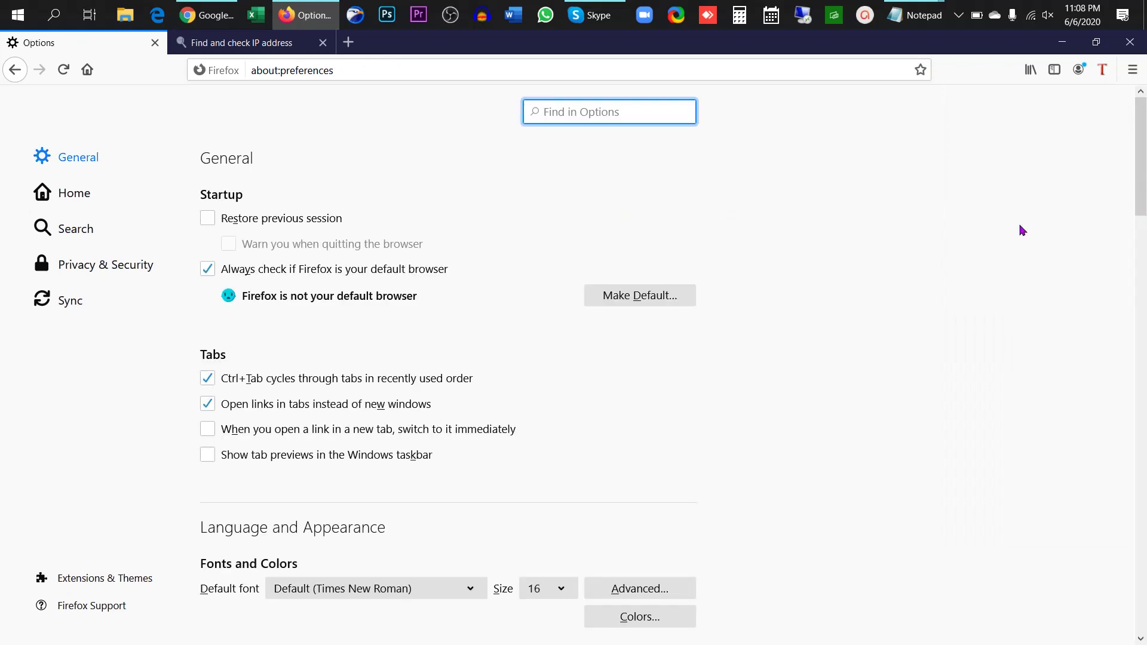
left_click_drag(1143, 192, 1120, 632)
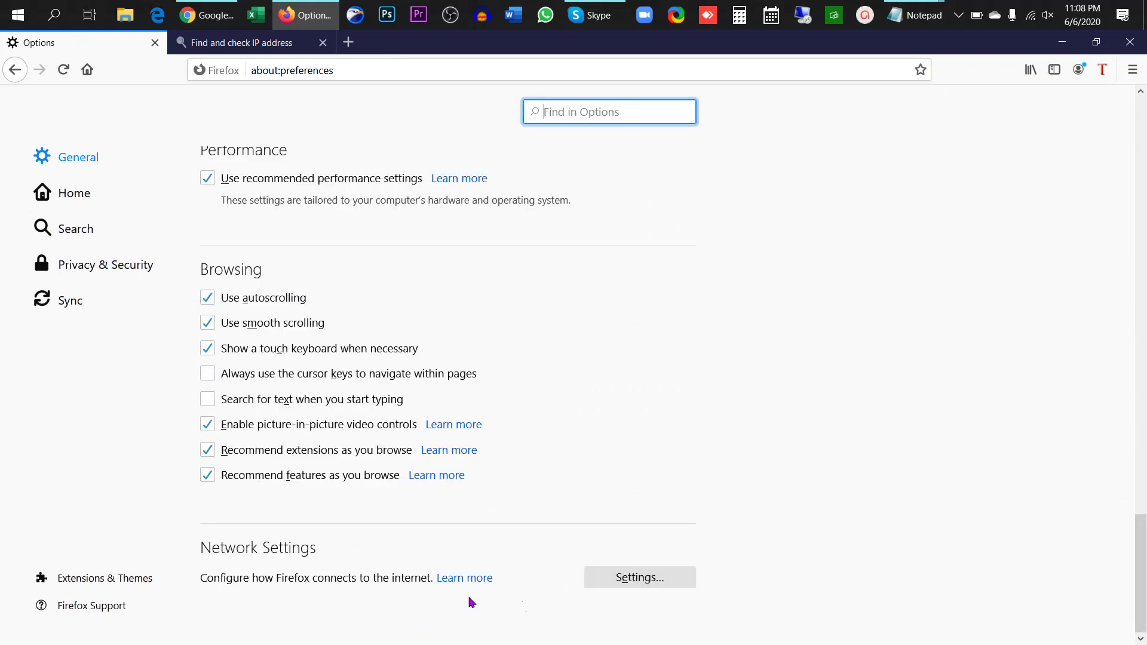
left_click(633, 579)
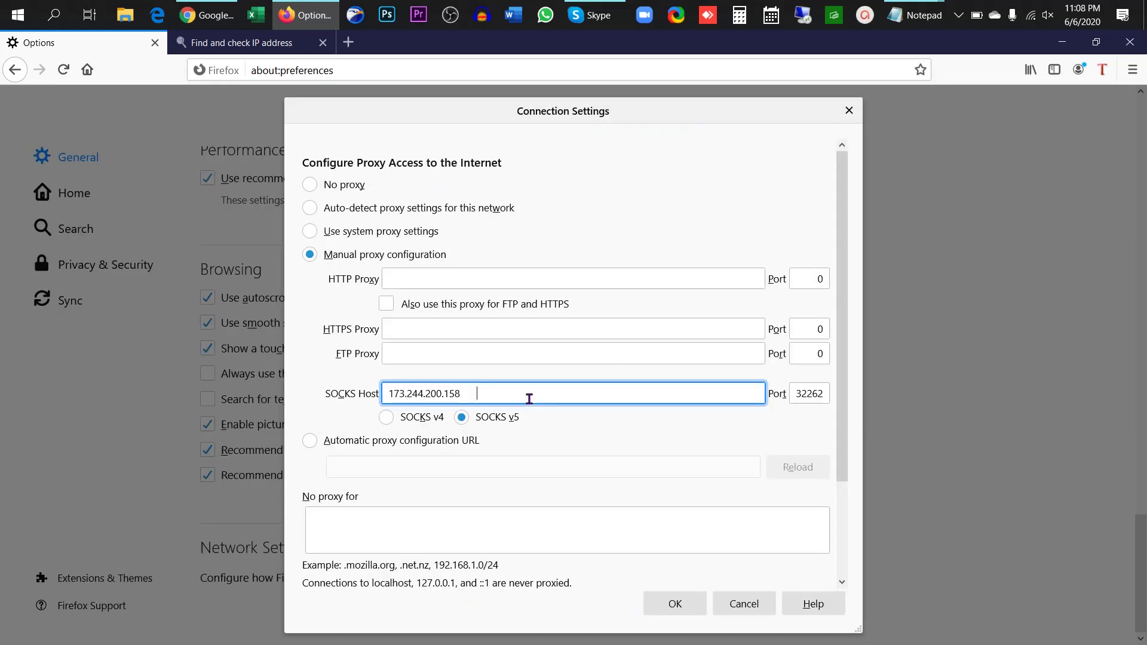
left_click_drag(528, 397, 381, 403)
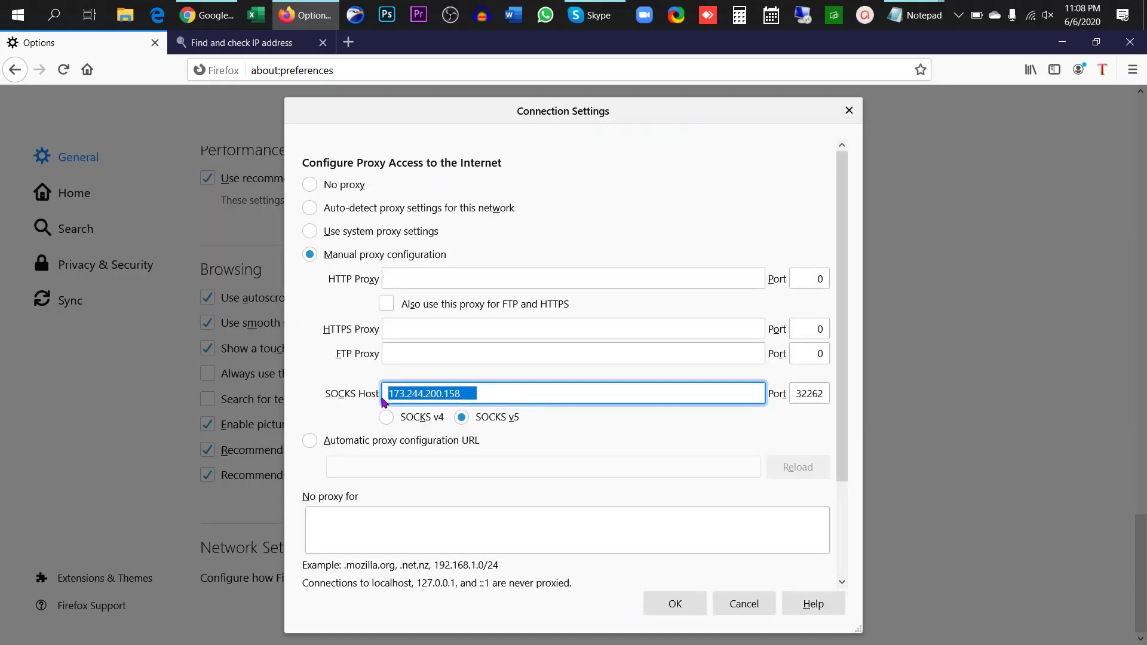
left_click(310, 185)
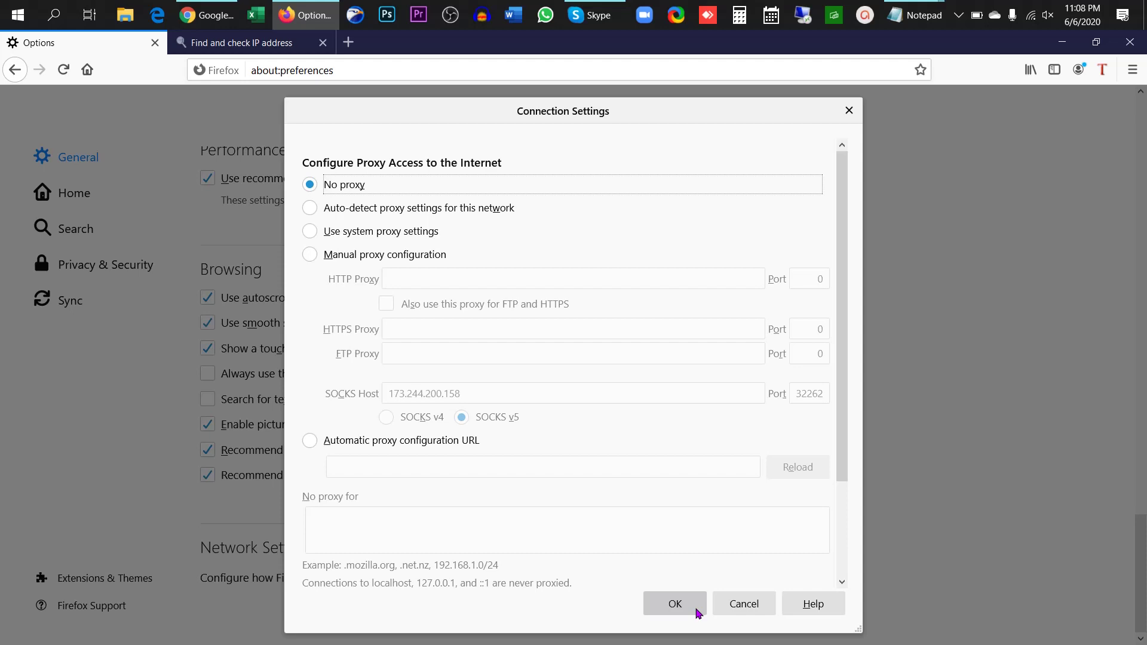
left_click(675, 603)
left_click(251, 42)
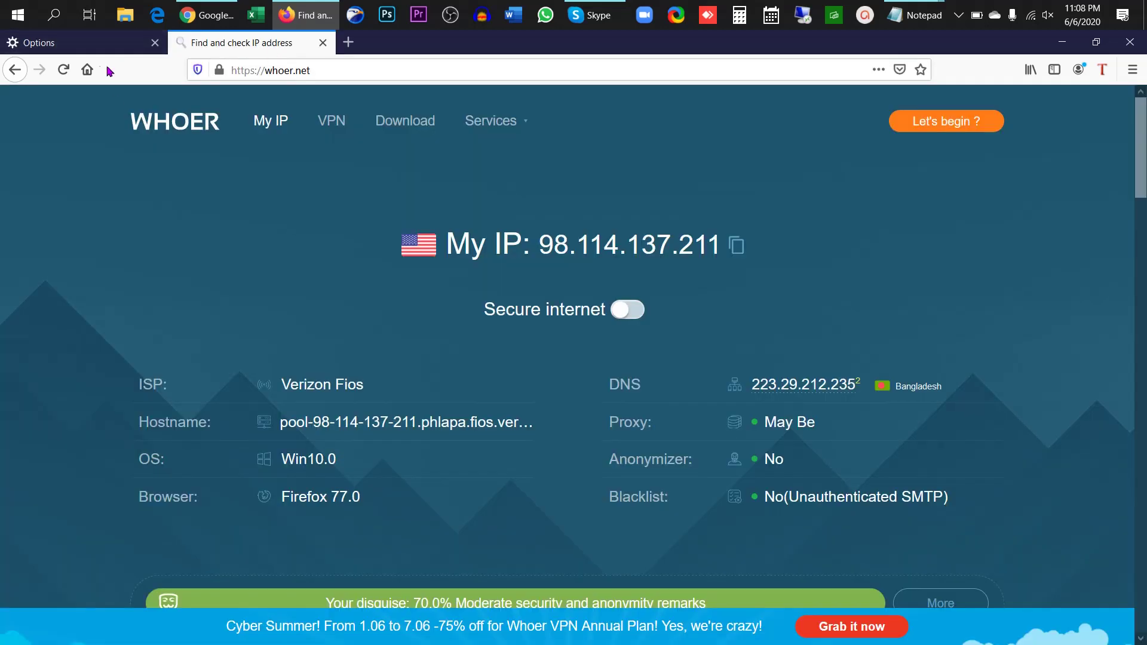
Reload whoer.net to recheck the IP after the proxy change.
left_click(64, 70)
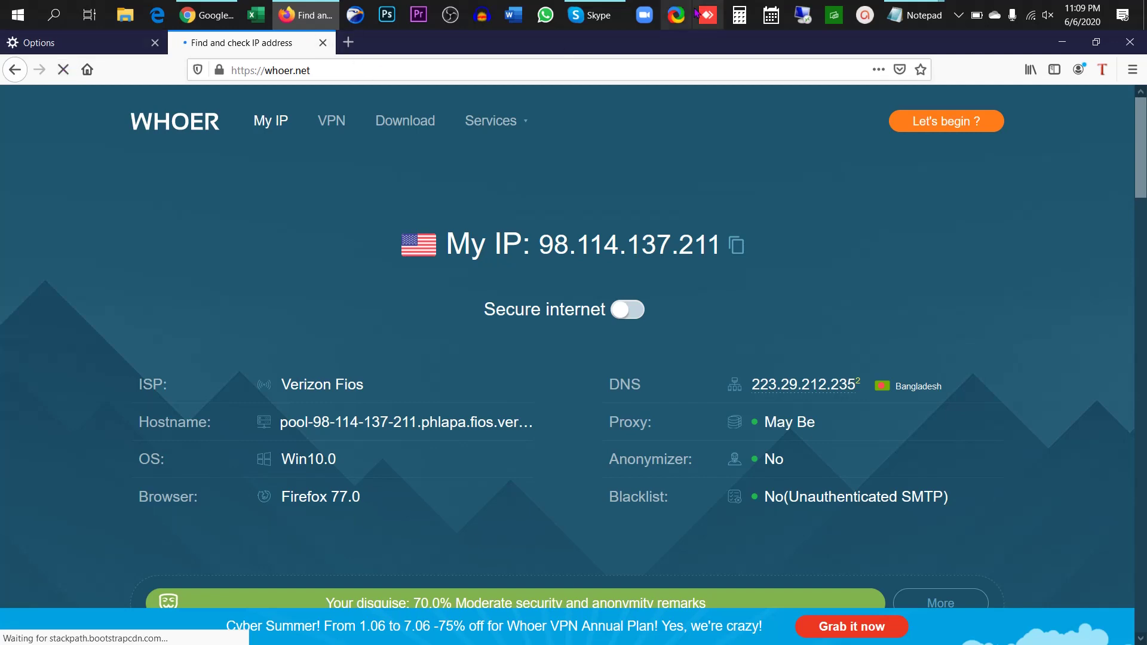
left_click(123, 53)
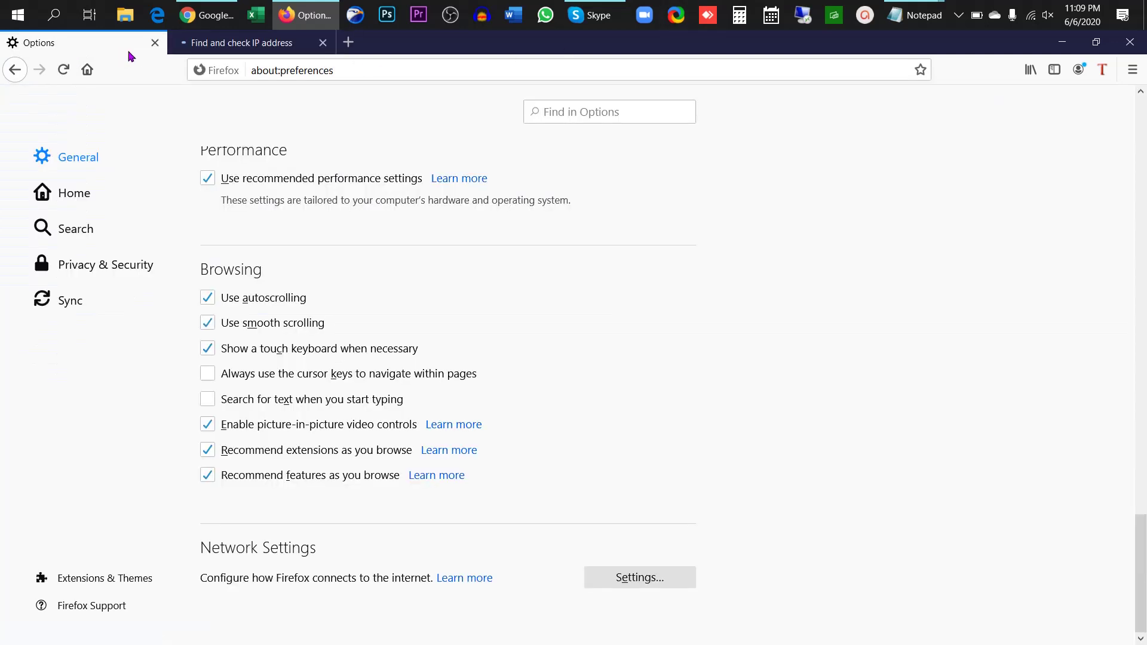
left_click(225, 44)
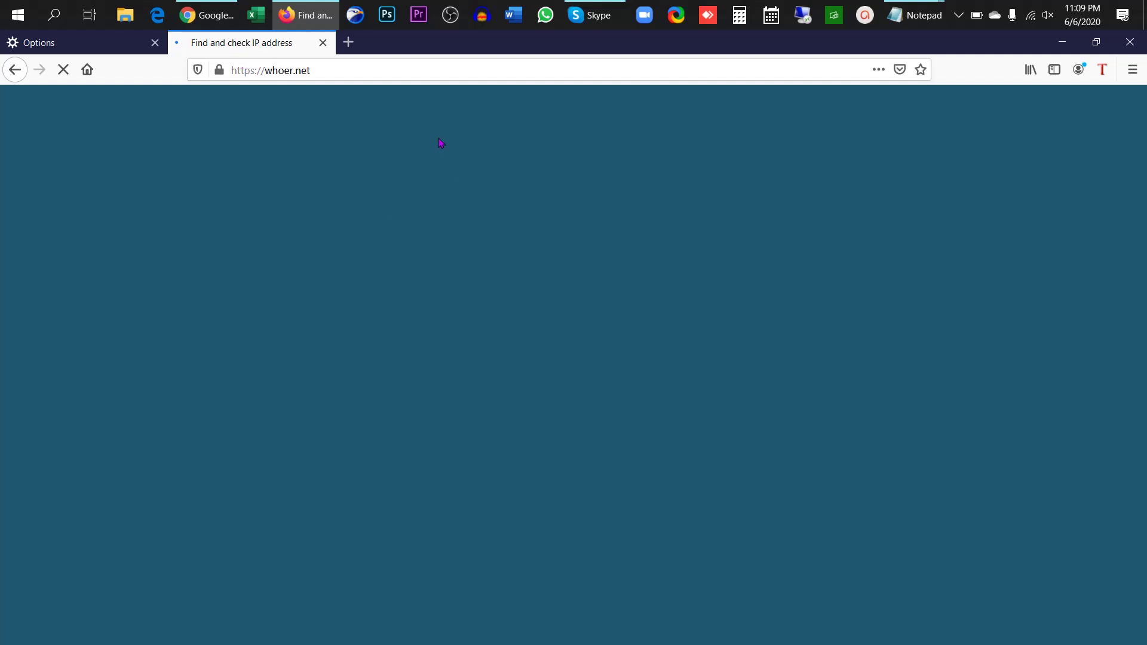
Check the Wi-Fi connection status and close the Options tab.
left_click(1029, 25)
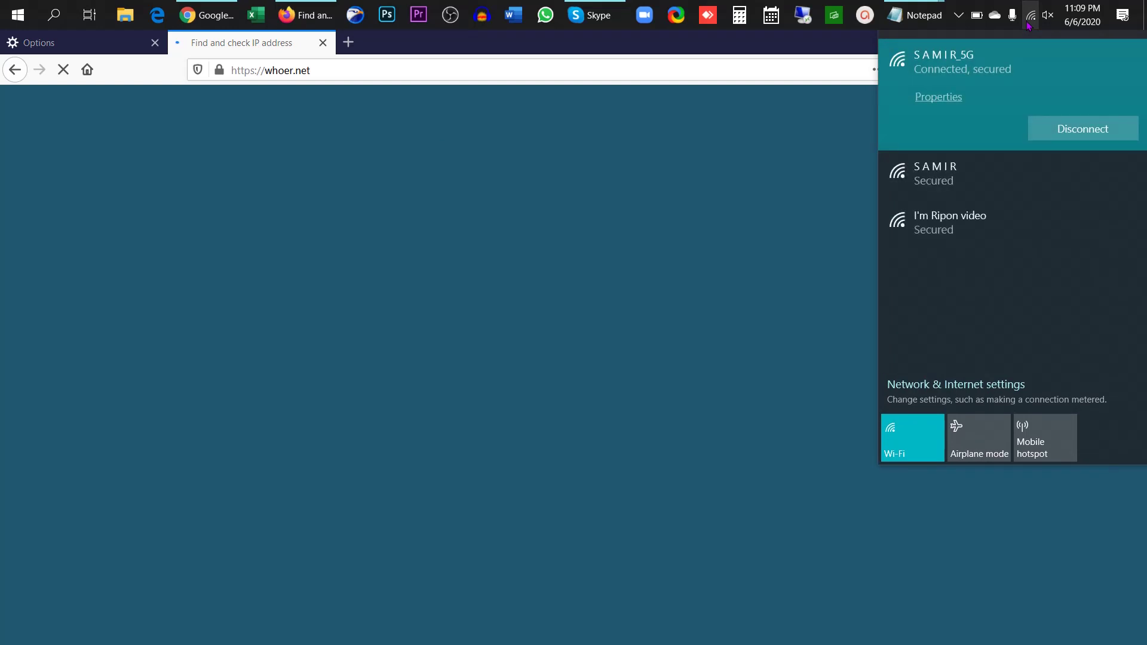
left_click(1029, 25)
left_click(142, 54)
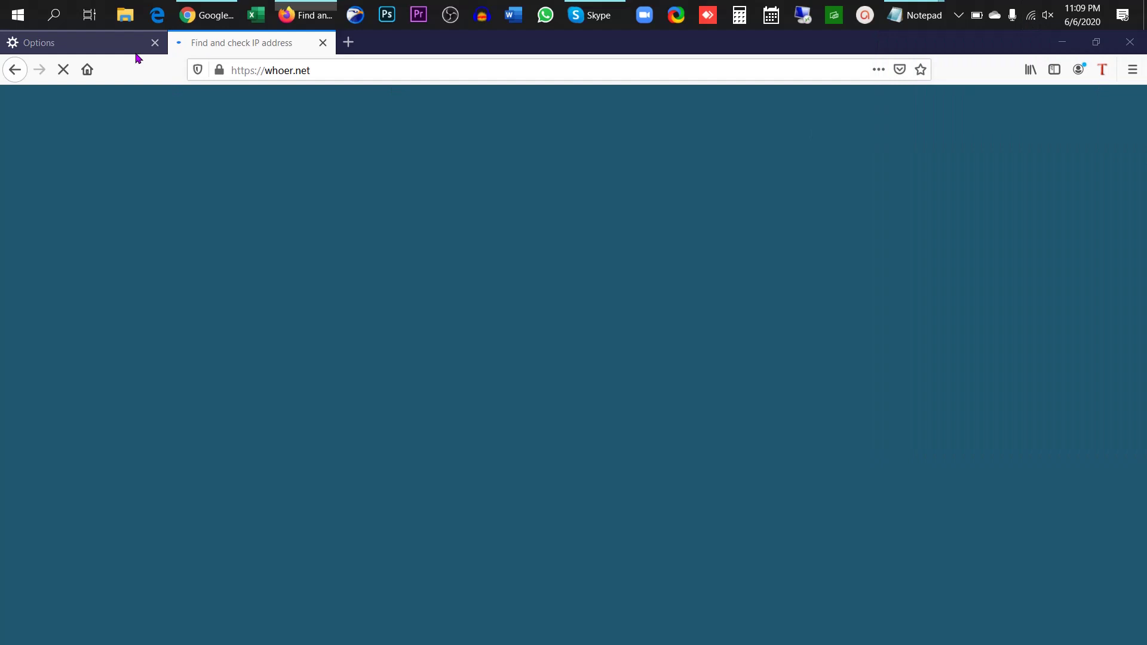
left_click(155, 43)
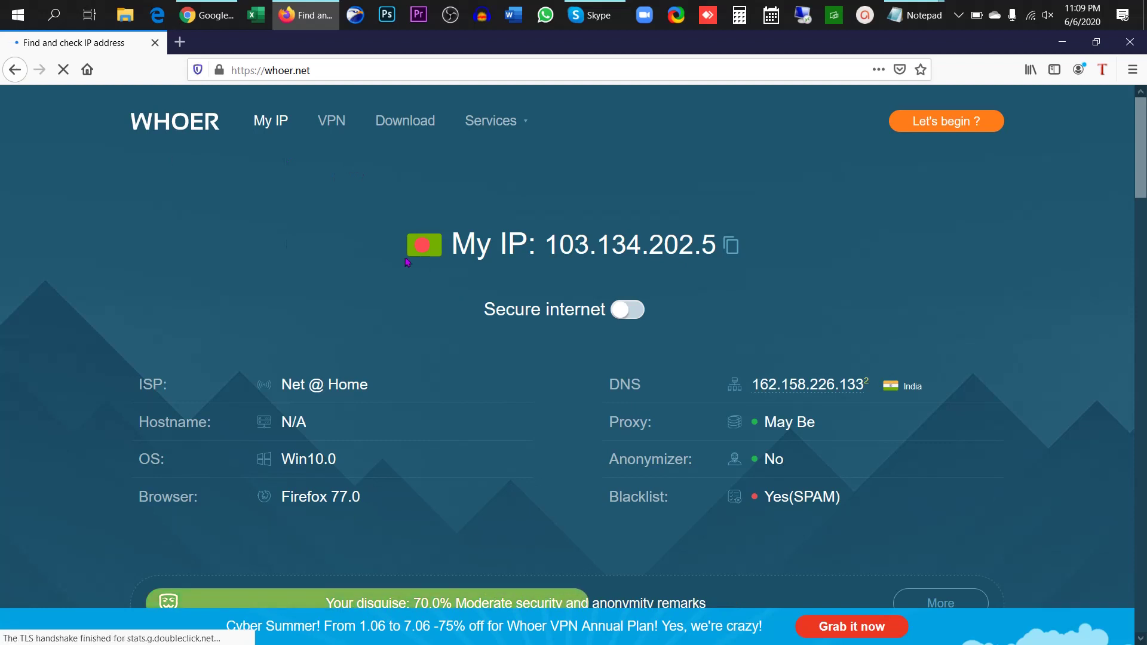
Verify whoer.net's new IP 103.134.202.5 and ISP Net @ Home.
left_click_drag(559, 245, 708, 245)
double_click(605, 245)
left_click(418, 270)
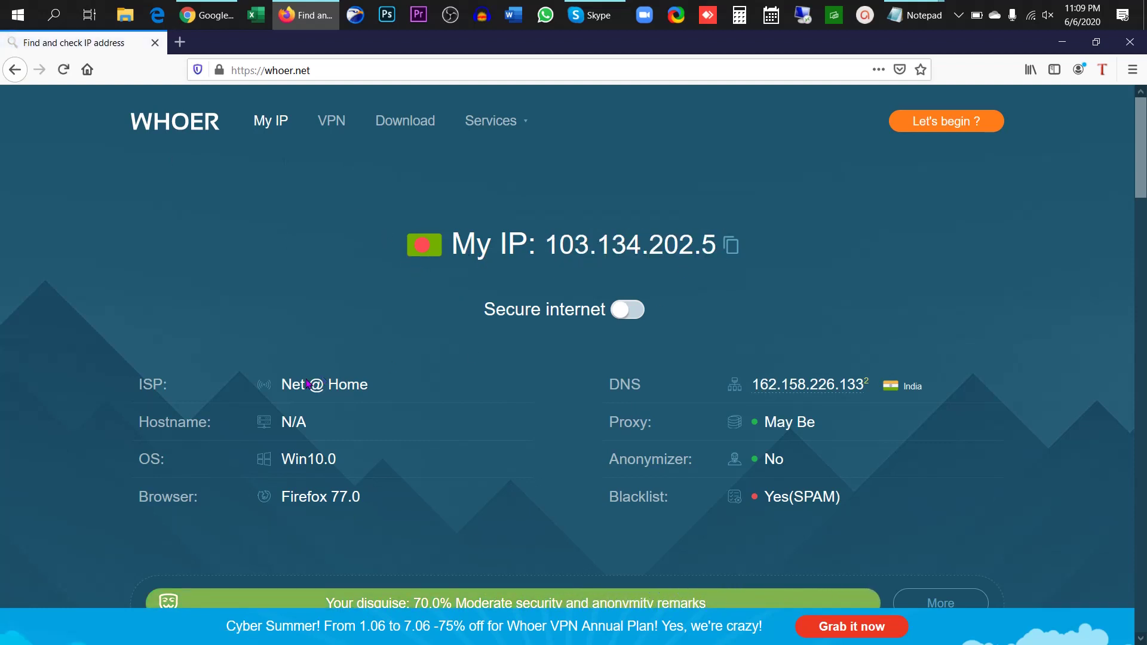
left_click_drag(283, 376, 393, 376)
left_click(394, 374)
left_click_drag(551, 247, 720, 245)
left_click(758, 322)
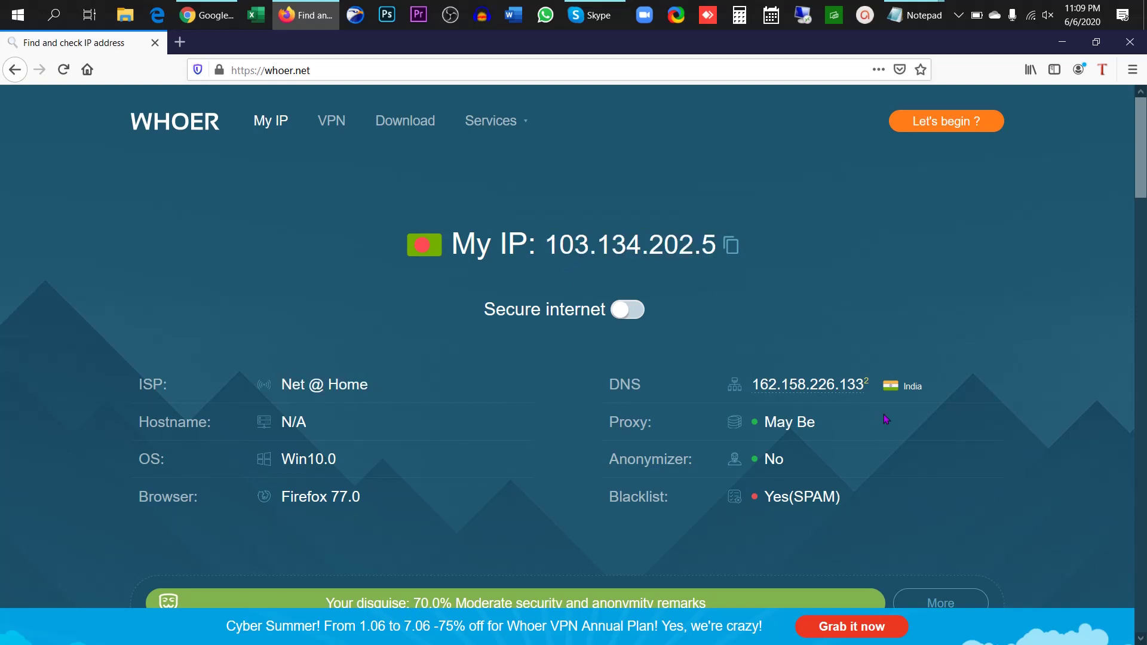